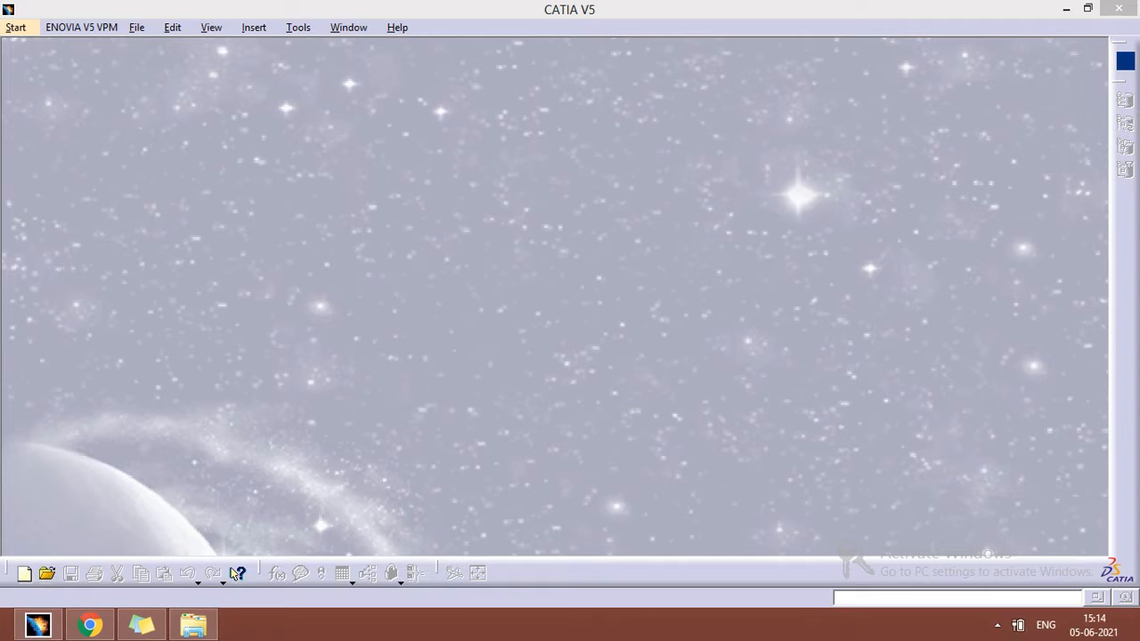
Step: Create a new part named Part1 in the Part Design workbench with hybrid design enabled
{"action": "left_click", "coordinate": [16, 28]}
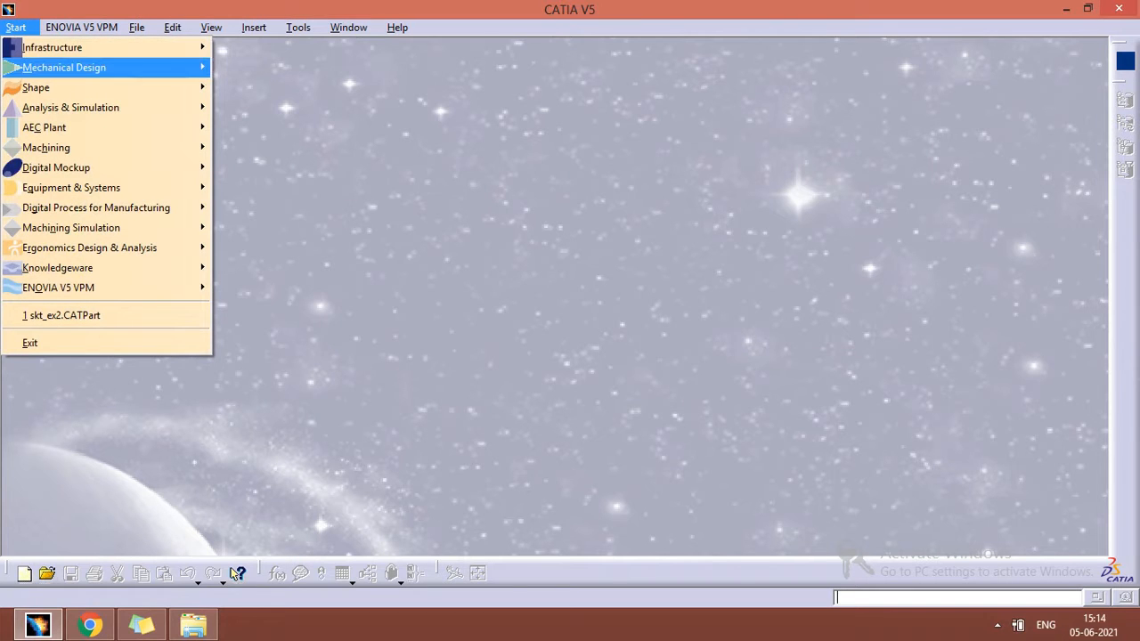
{"action": "mouse_move", "coordinate": [17, 68]}
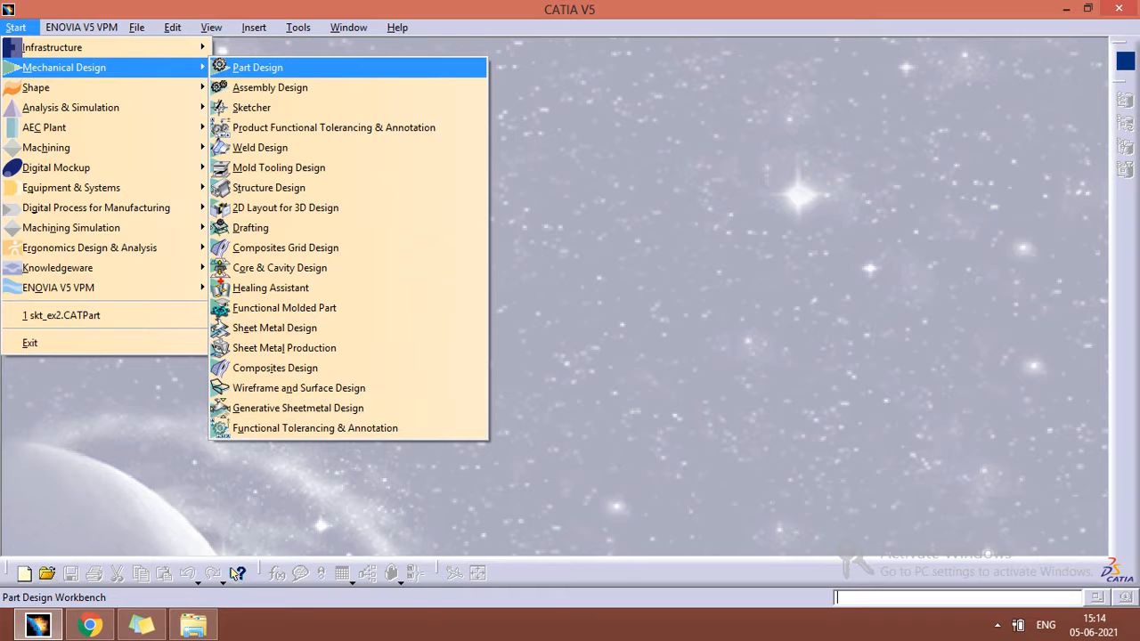
{"action": "key", "text": "Return"}
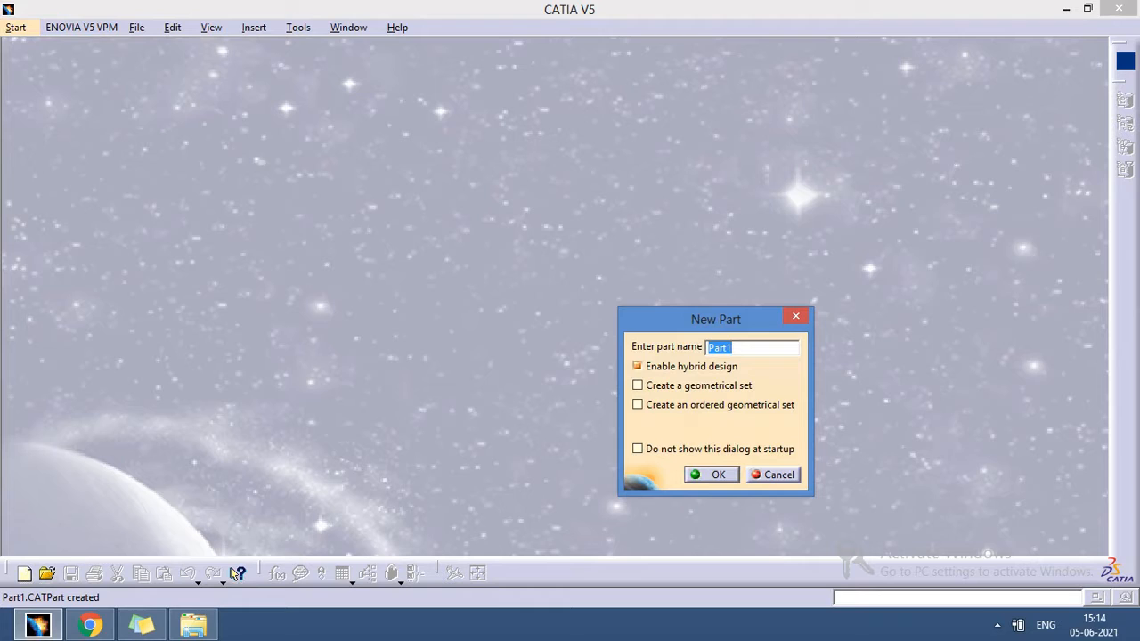
{"action": "left_click", "coordinate": [711, 475]}
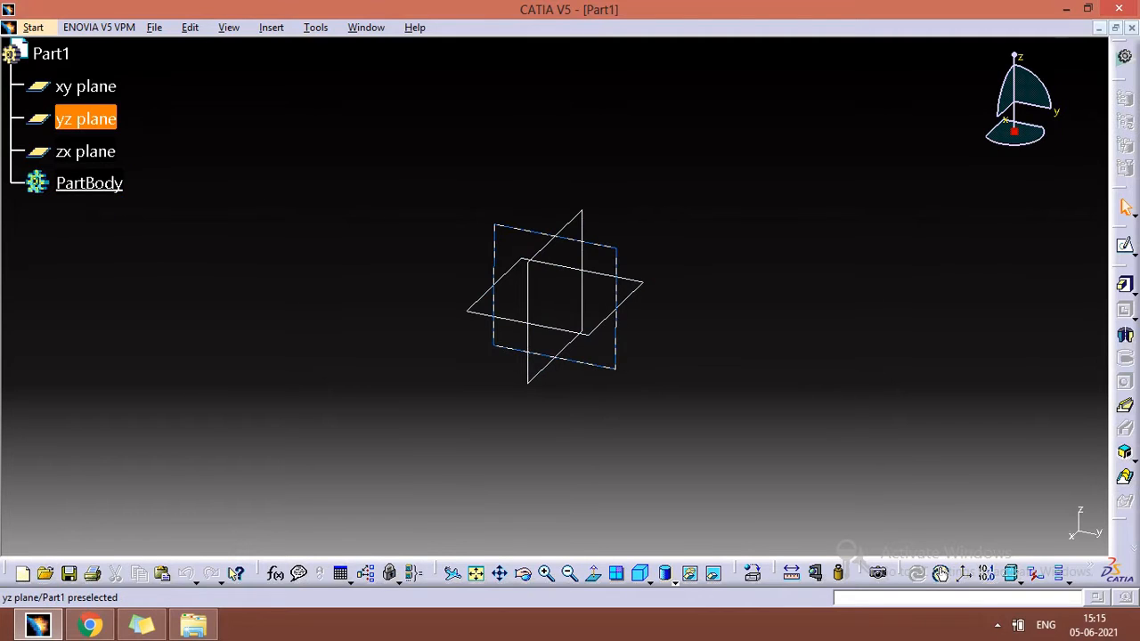
Step: Start a new sketch on the xy plane
{"action": "left_click", "coordinate": [85, 87]}
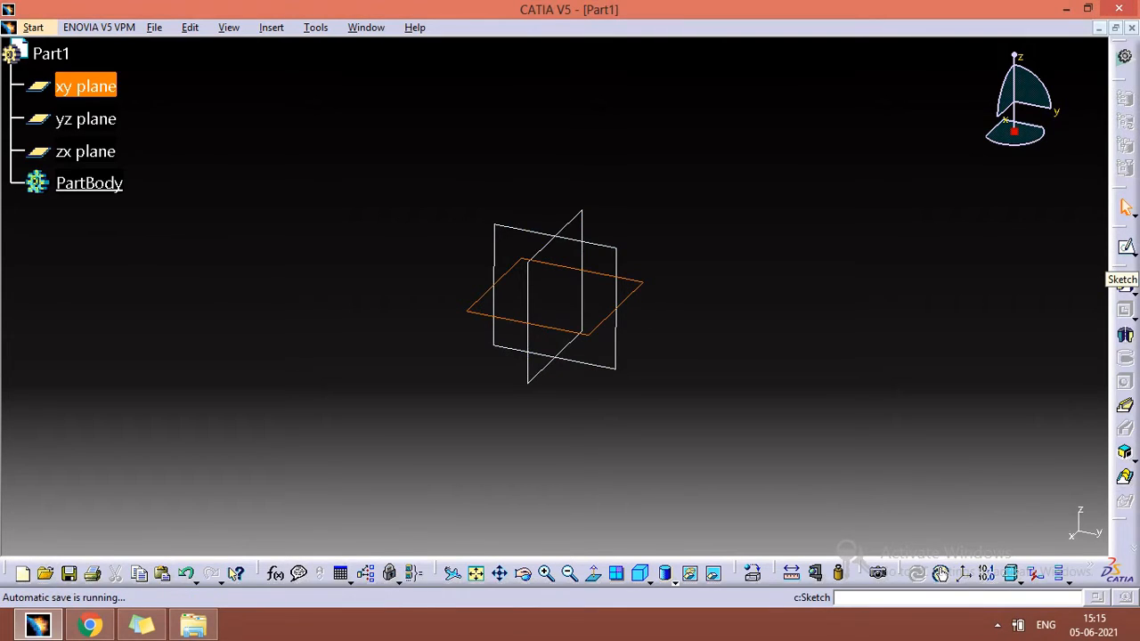
{"action": "left_click", "coordinate": [1130, 255]}
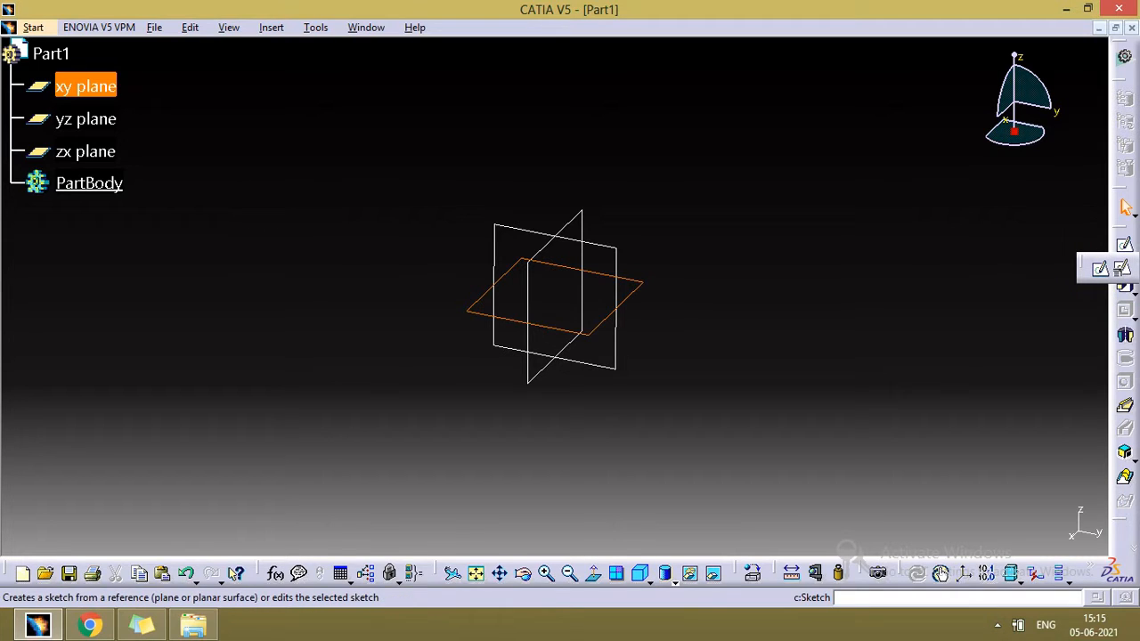
{"action": "left_click", "coordinate": [1122, 270]}
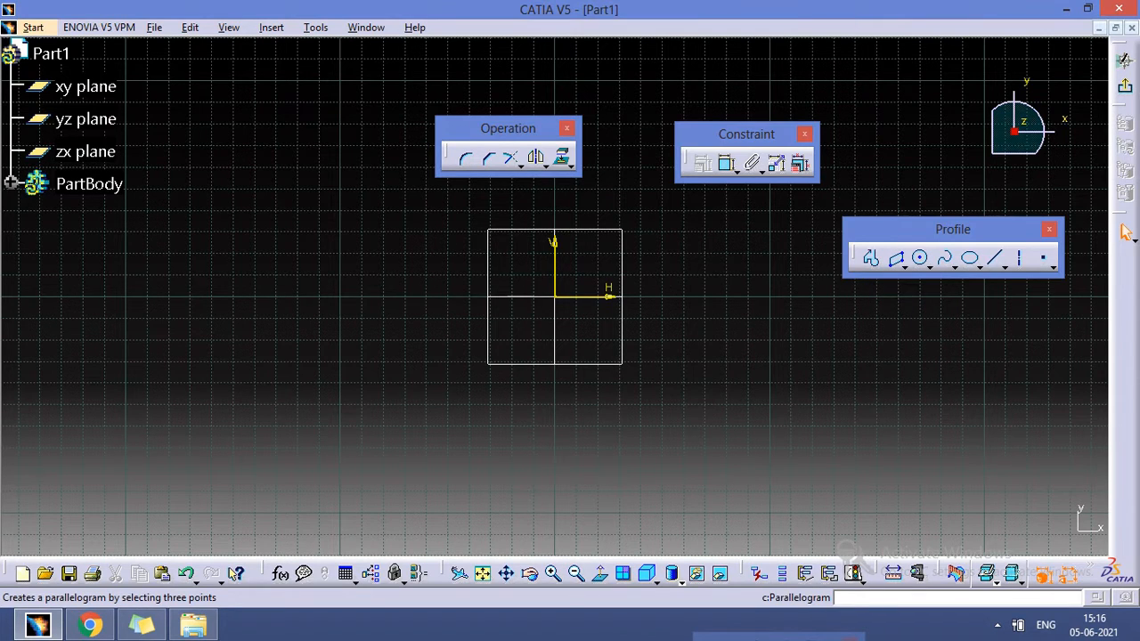
Step: Draw a closed profile from the origin: horizontal line about 95 mm long, slanted line, horizontal line back to the V axis, and closing tangent arc
{"action": "left_click", "coordinate": [904, 266]}
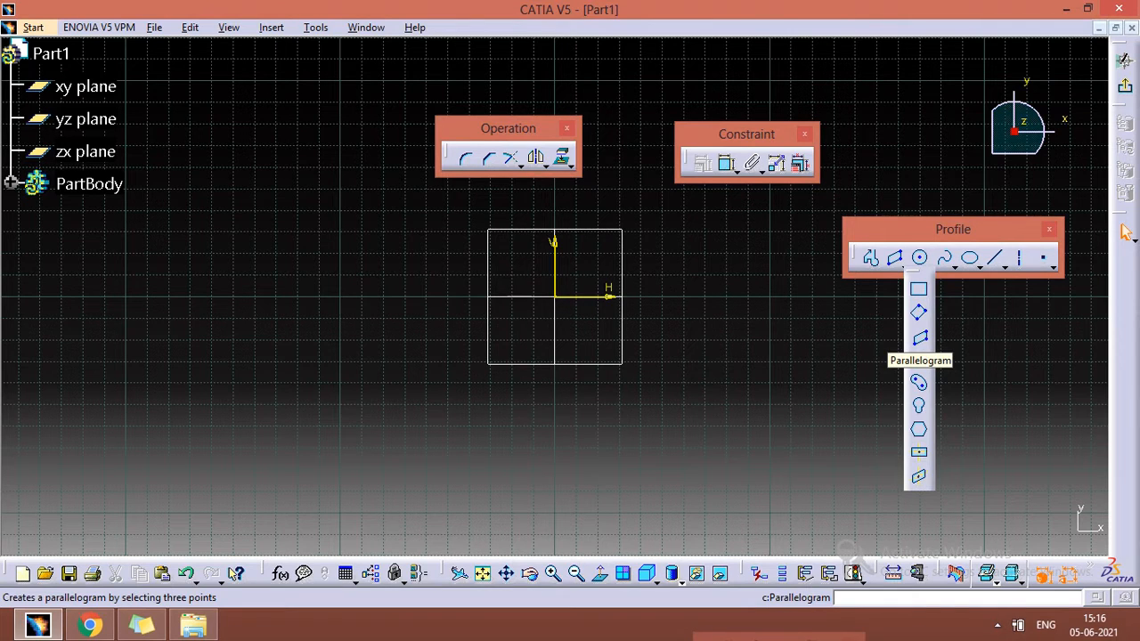
{"action": "left_click", "coordinate": [872, 258]}
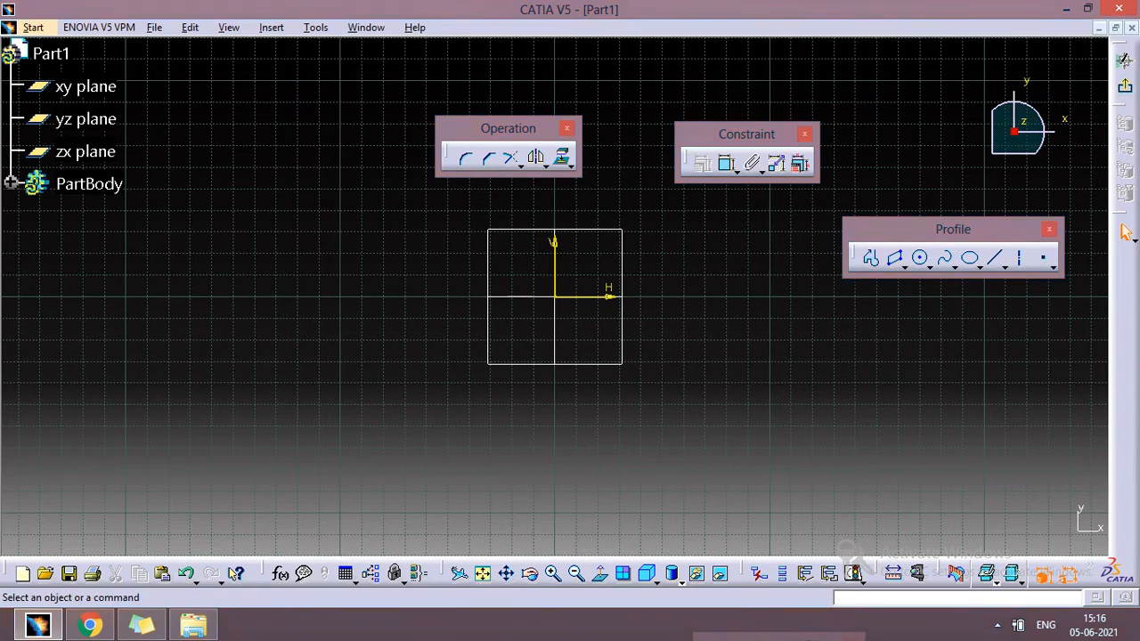
{"action": "left_click", "coordinate": [871, 257]}
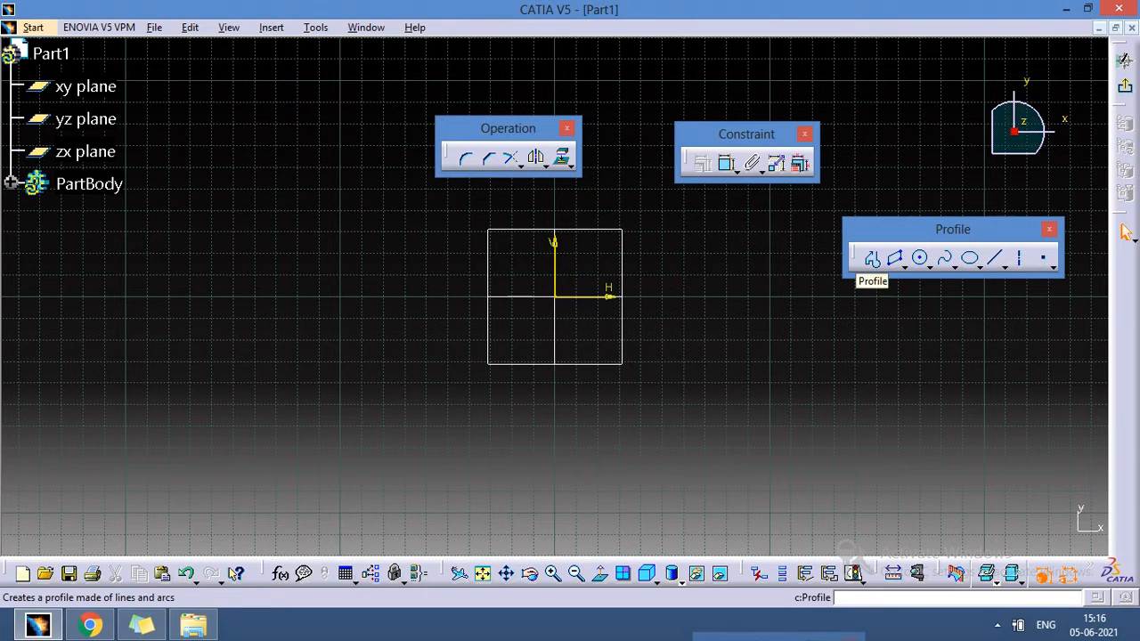
{"action": "left_click", "coordinate": [871, 257]}
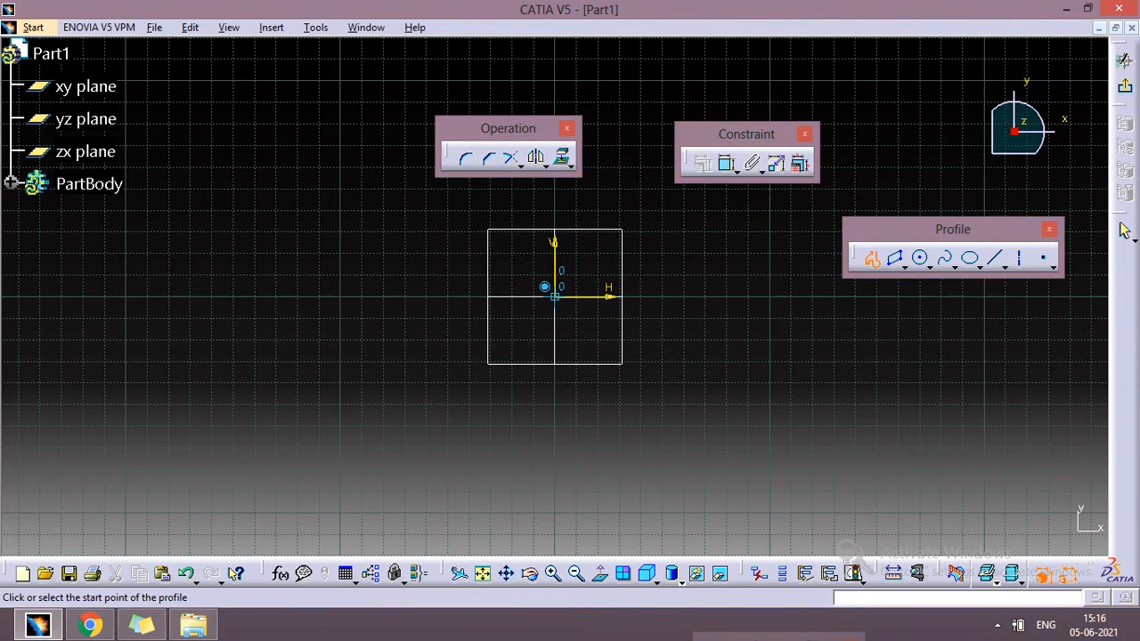
{"action": "left_click", "coordinate": [555, 297]}
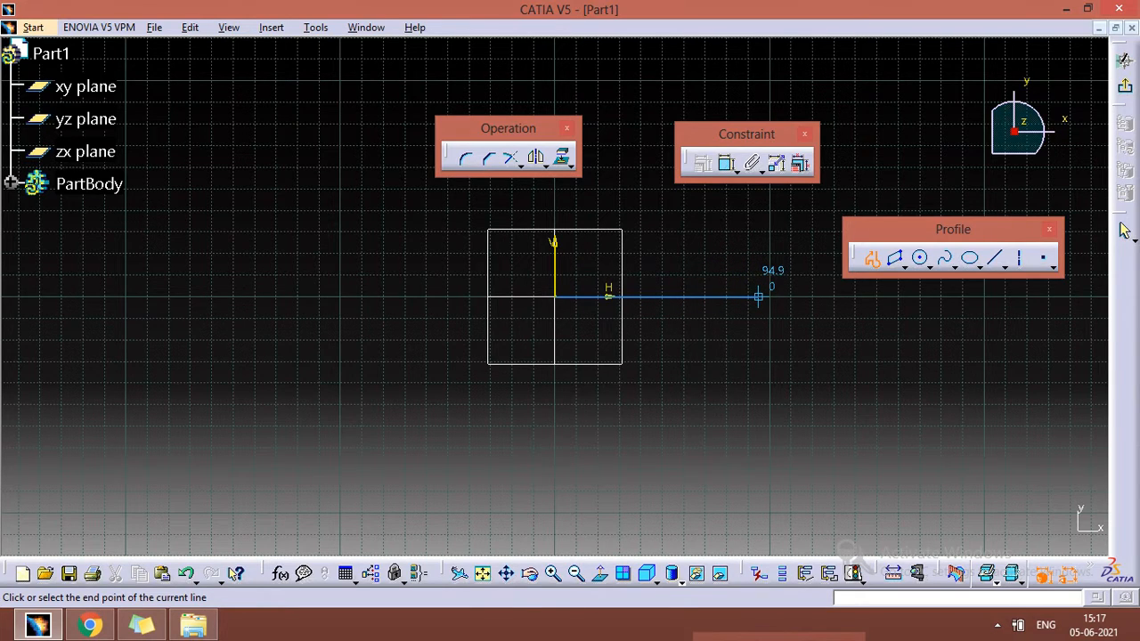
{"action": "left_click", "coordinate": [759, 297]}
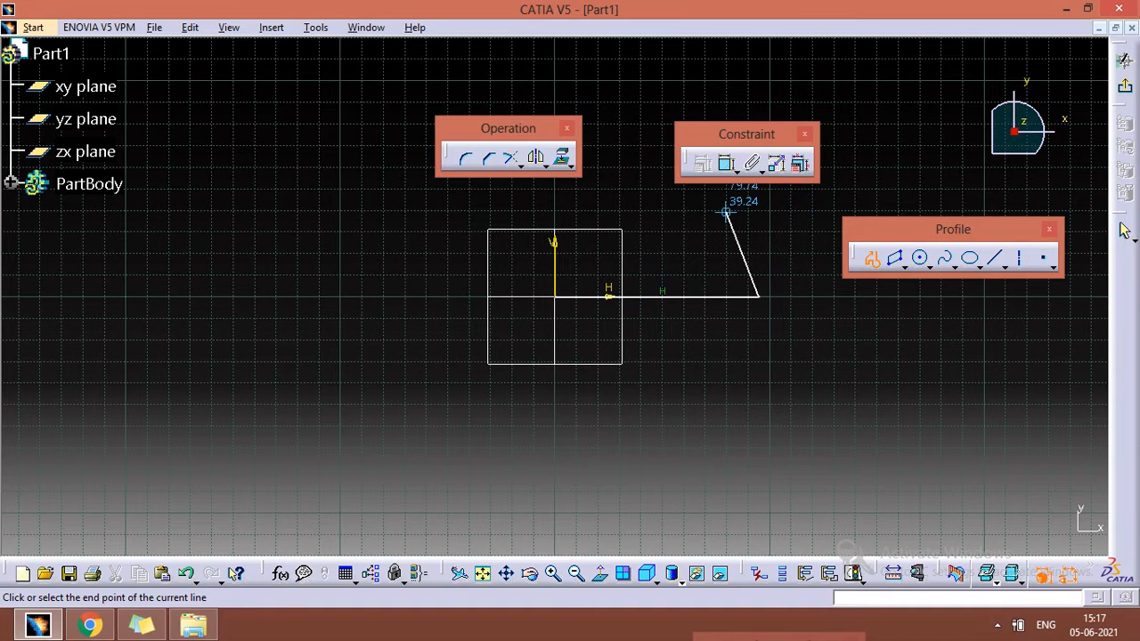
{"action": "left_click", "coordinate": [797, 216]}
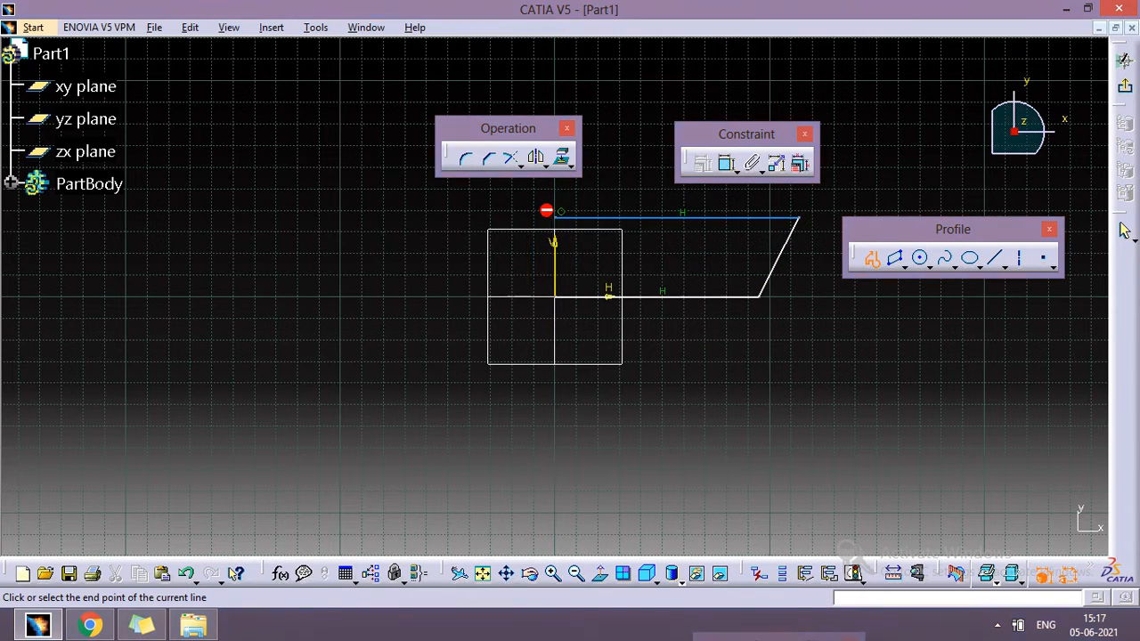
{"action": "left_click_drag", "start_coordinate": [554, 217], "coordinate": [529, 296]}
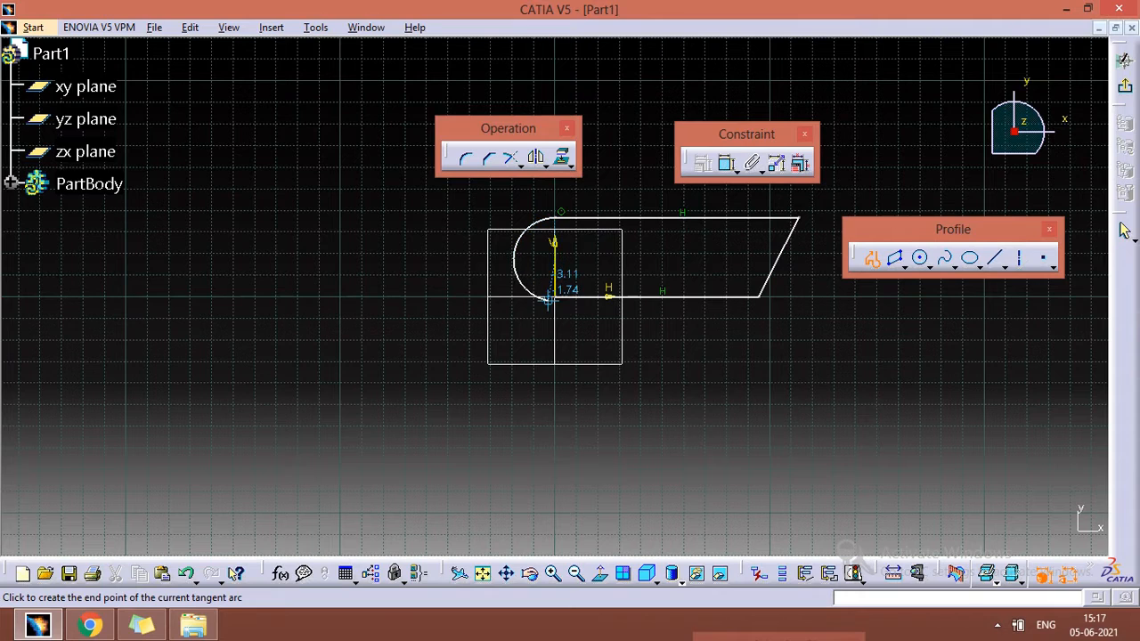
{"action": "left_click", "coordinate": [547, 289]}
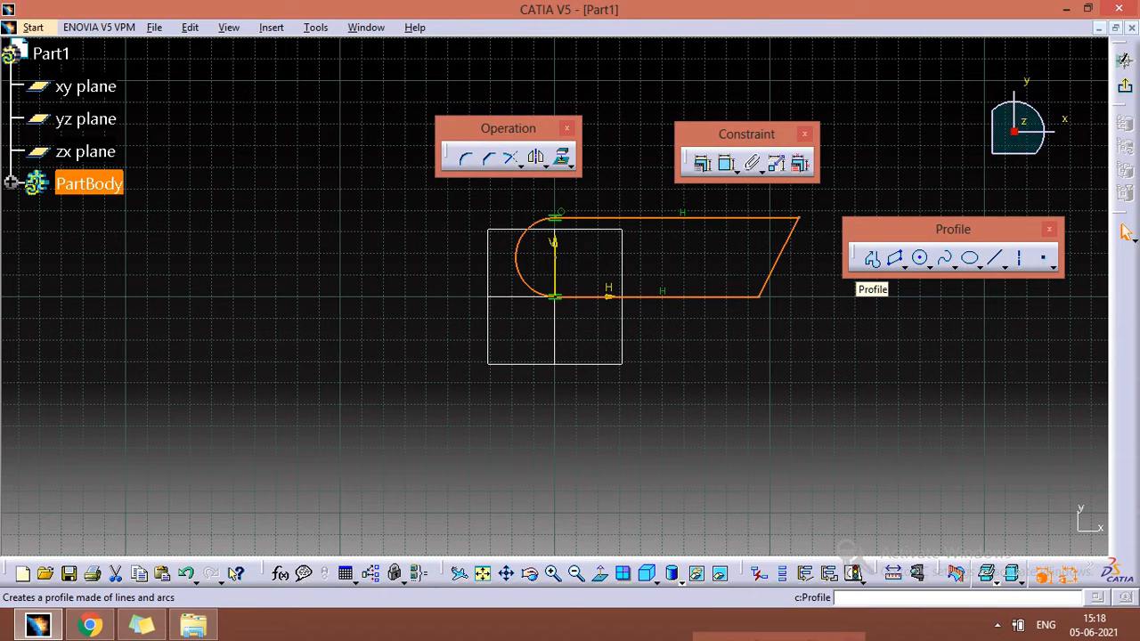
Step: Draw a closed upright slot profile about 78 mm wide left of the origin, using two vertical lines about 44 mm long and two tangent arcs
{"action": "left_click", "coordinate": [872, 258]}
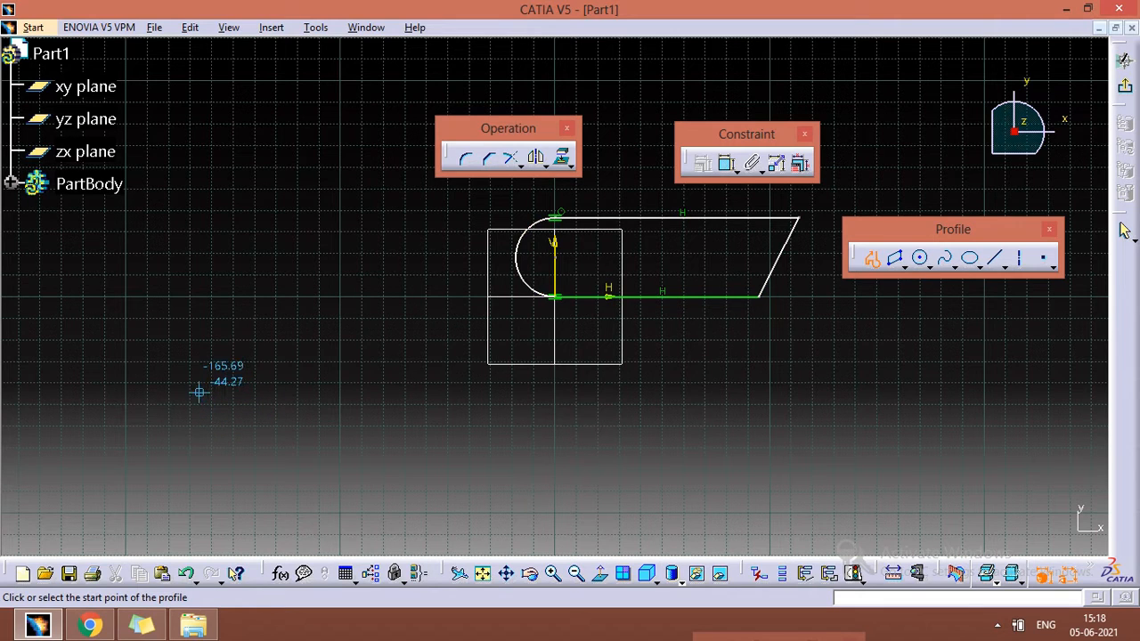
{"action": "left_click", "coordinate": [199, 392]}
{"action": "left_click_drag", "start_coordinate": [199, 392], "coordinate": [349, 294]}
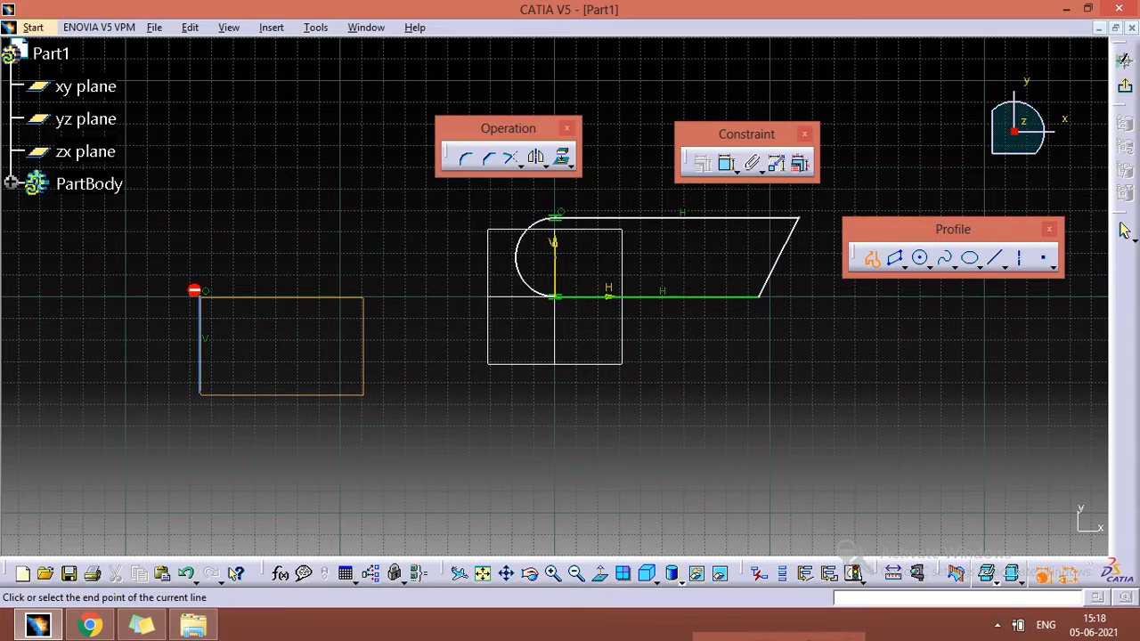
{"action": "left_click", "coordinate": [198, 291]}
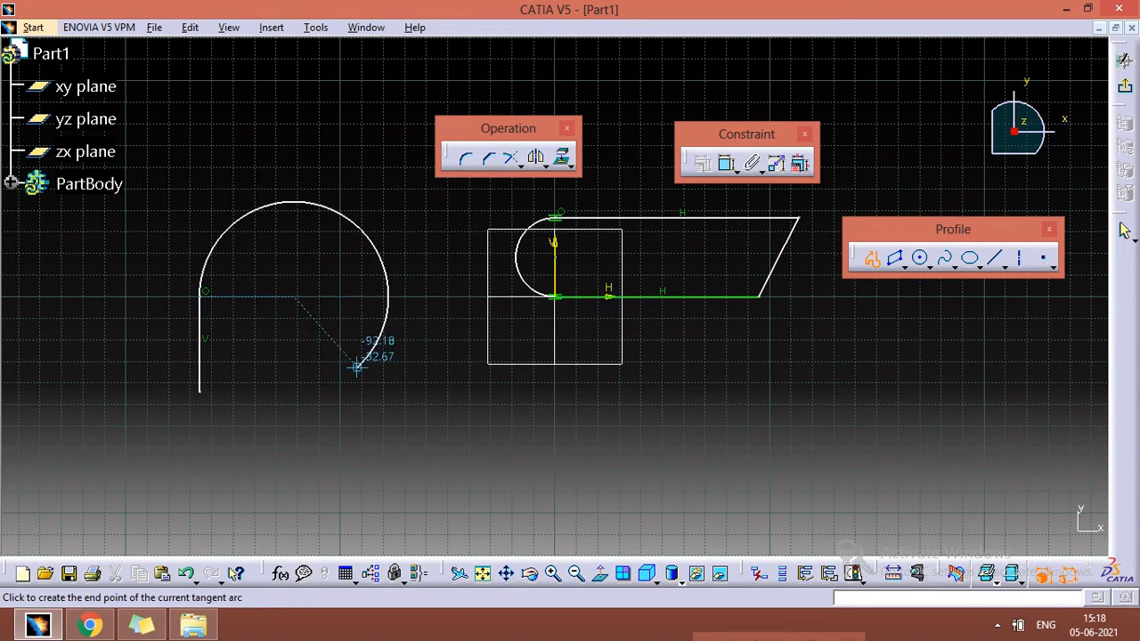
{"action": "left_click", "coordinate": [366, 296]}
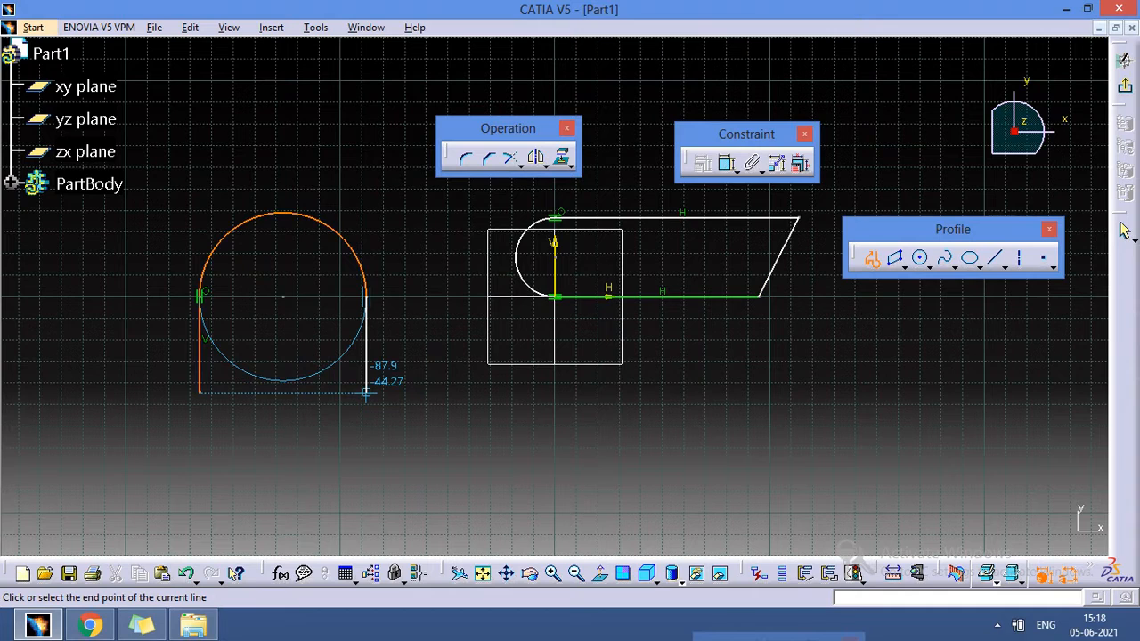
{"action": "left_click", "coordinate": [366, 392]}
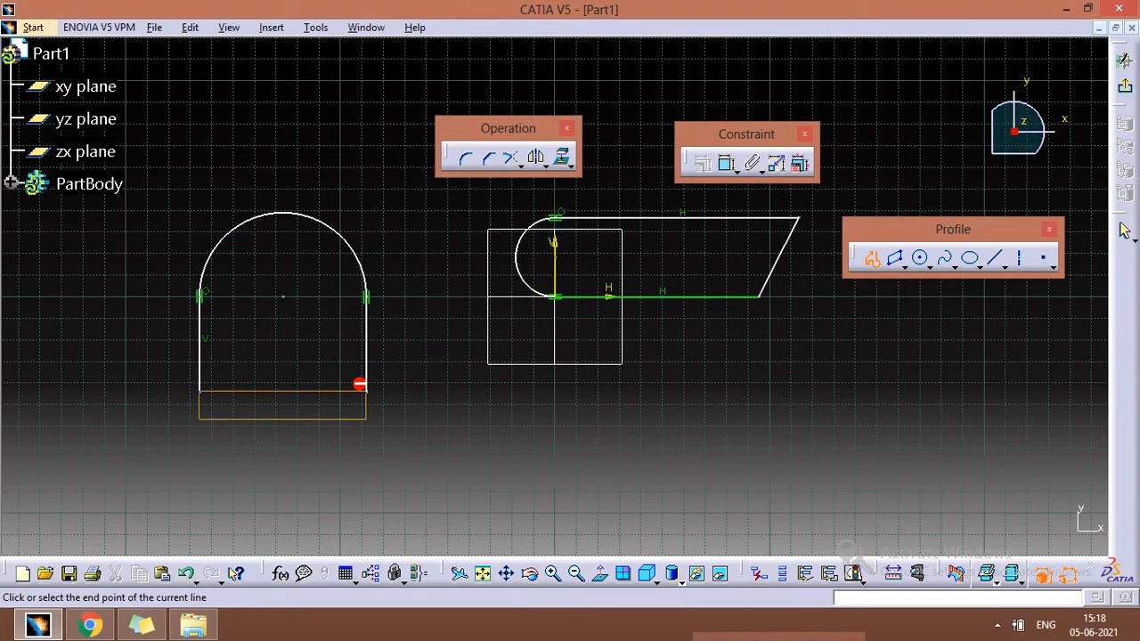
{"action": "left_click_drag", "start_coordinate": [366, 392], "coordinate": [198, 420]}
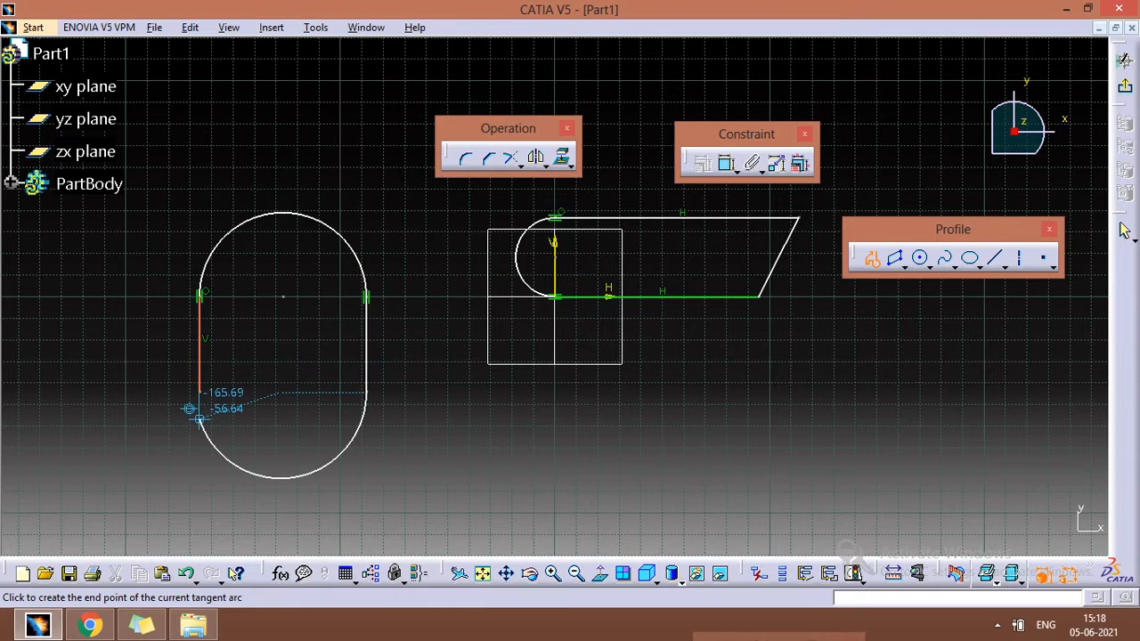
{"action": "left_click", "coordinate": [192, 392]}
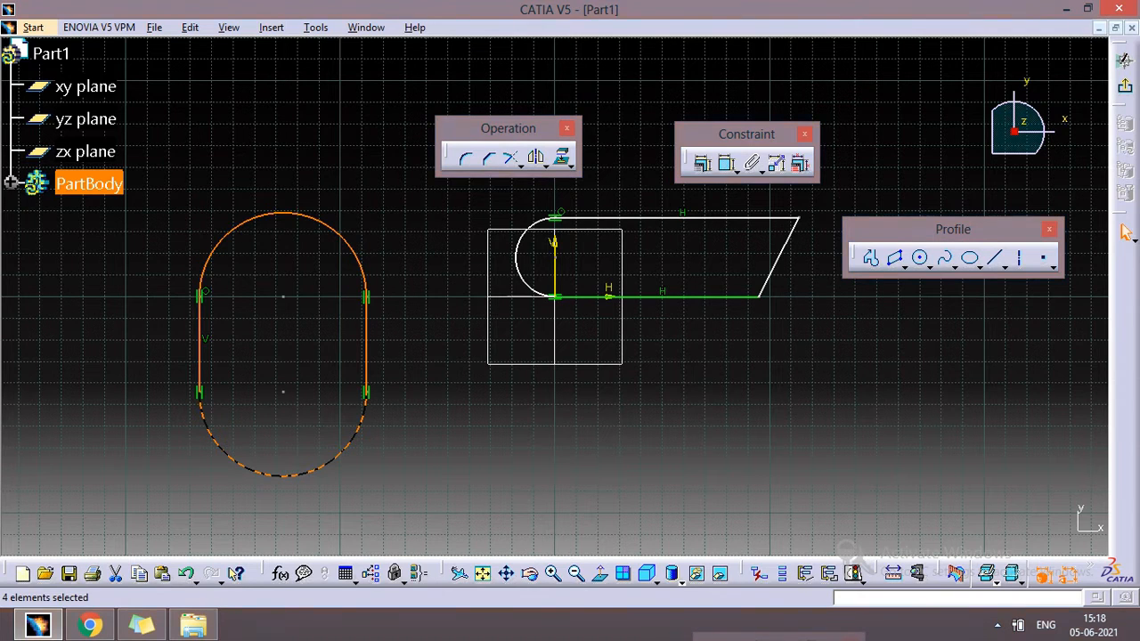
Step: Draw a closed profile below the origin with a vertical line, a horizontal line, a tangent arc, a sloped line and a closing arc
{"action": "left_click", "coordinate": [872, 259]}
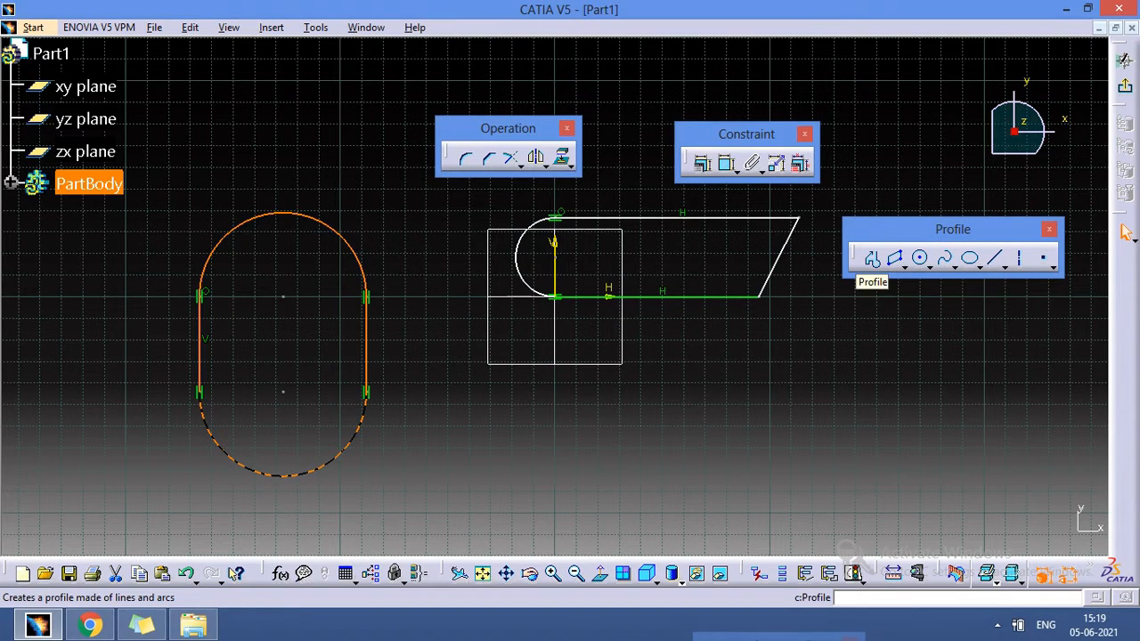
{"action": "left_click", "coordinate": [872, 259]}
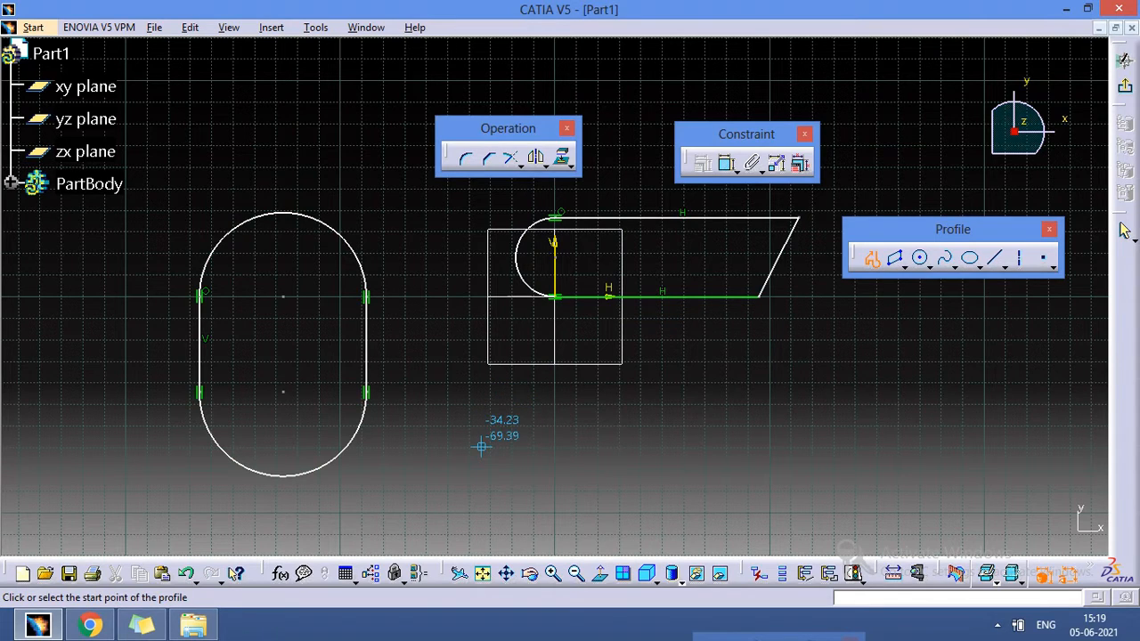
{"action": "left_click_drag", "start_coordinate": [481, 449], "coordinate": [689, 393]}
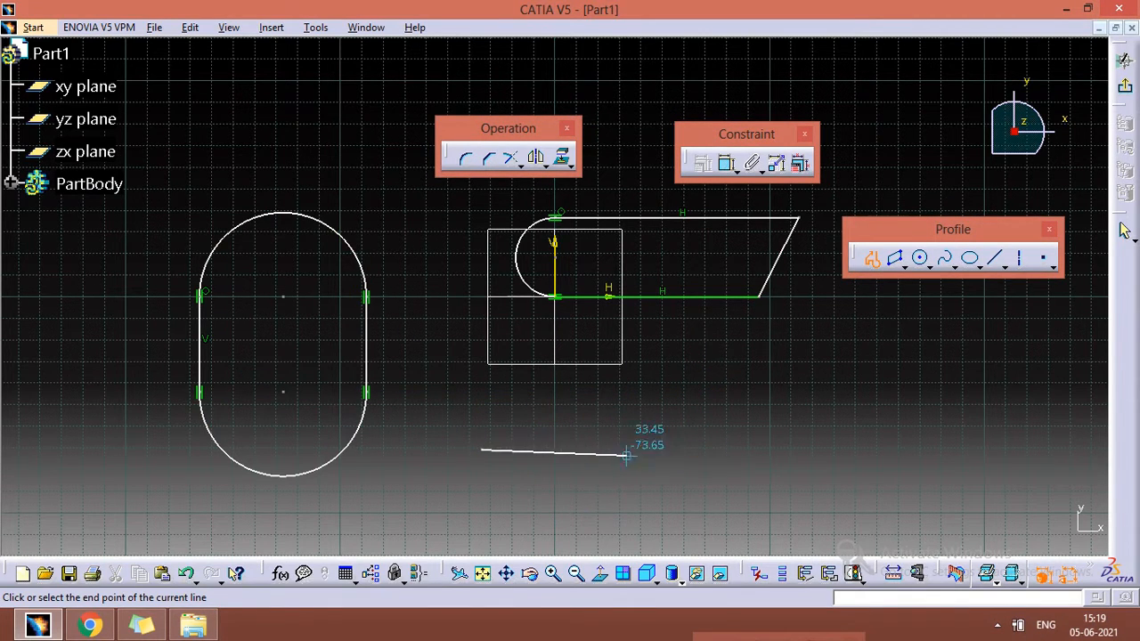
{"action": "left_click", "coordinate": [482, 521]}
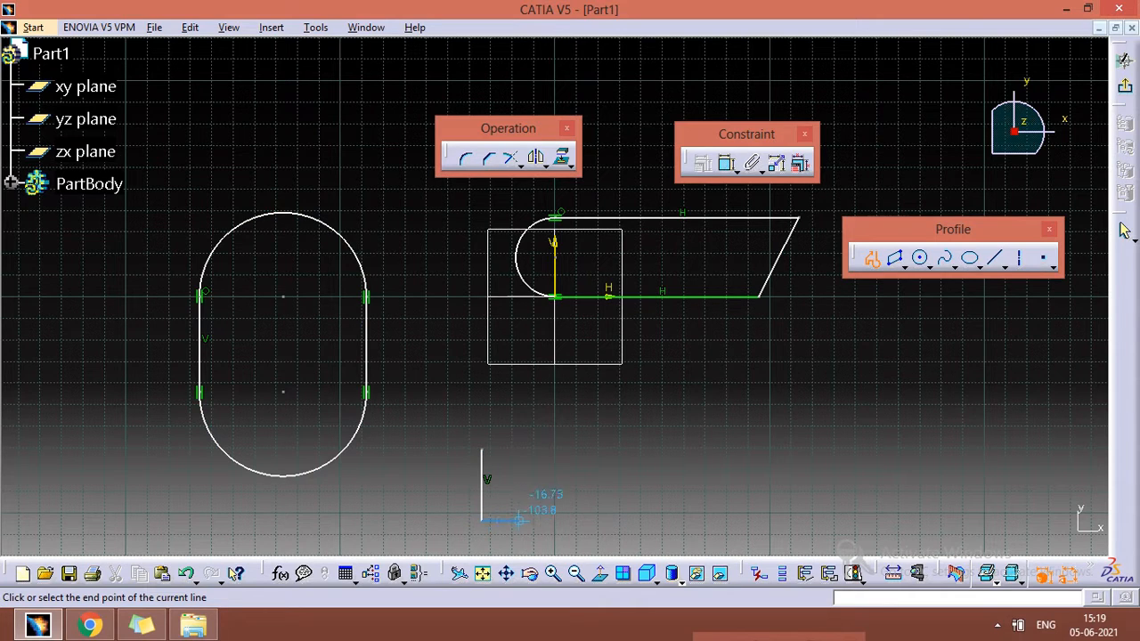
{"action": "left_click", "coordinate": [596, 521]}
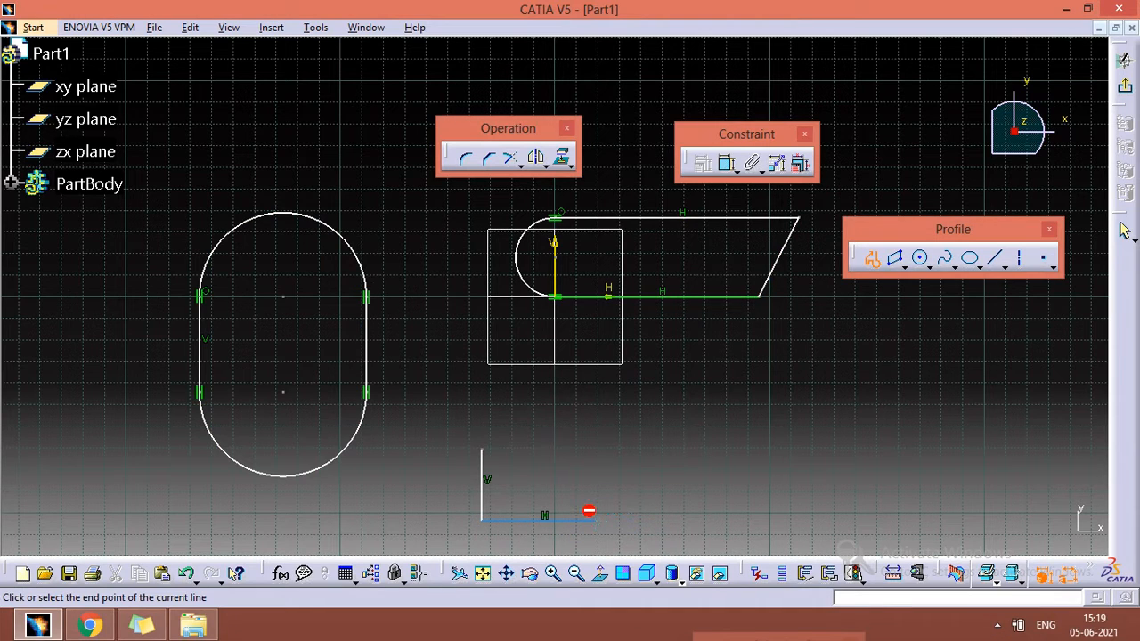
{"action": "left_click", "coordinate": [702, 445]}
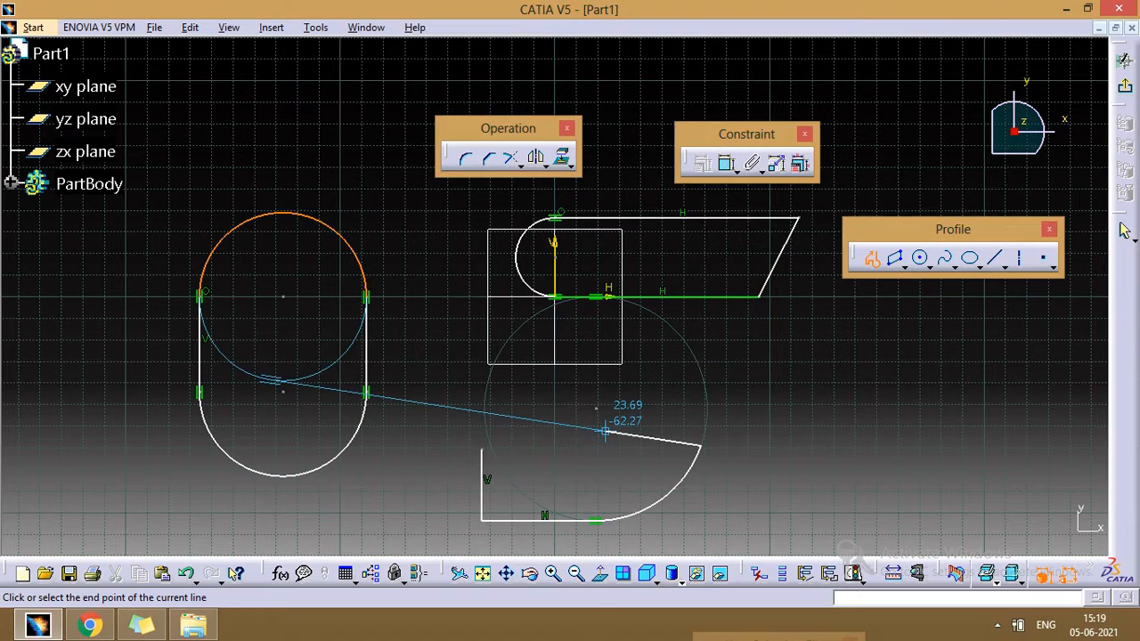
{"action": "left_click_drag", "start_coordinate": [604, 413], "coordinate": [481, 449]}
{"action": "left_click", "coordinate": [481, 448]}
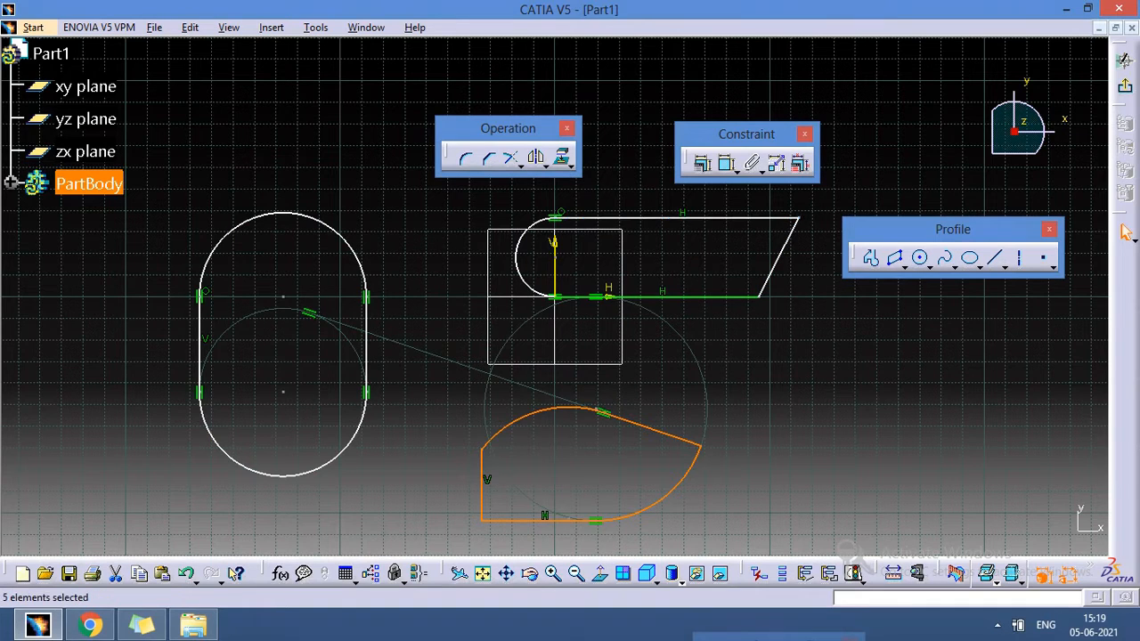
Step: Delete all three profiles from the sketch
{"action": "mouse_move", "coordinate": [150, 114]}
{"action": "left_mouse_down"}
{"action": "mouse_move", "coordinate": [422, 361]}
{"action": "mouse_move", "coordinate": [854, 547]}
{"action": "left_mouse_up"}
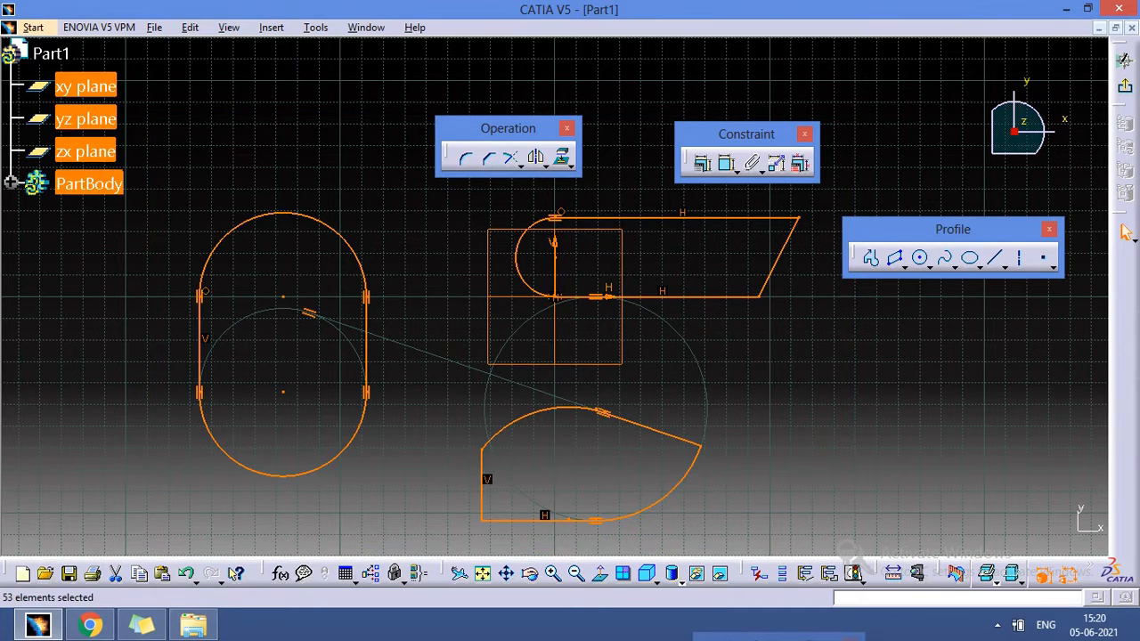
{"action": "key", "text": "Delete"}
Step: Draw a two-point rectangle in the sketch, to the left of the origin
{"action": "left_click", "coordinate": [902, 265]}
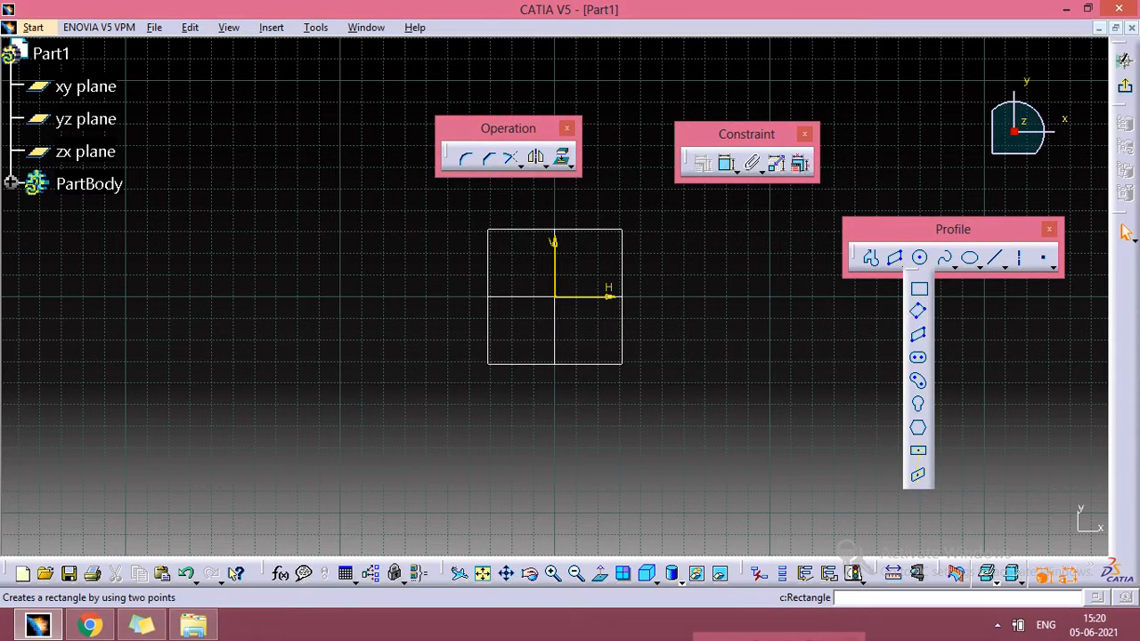
{"action": "left_click", "coordinate": [920, 288]}
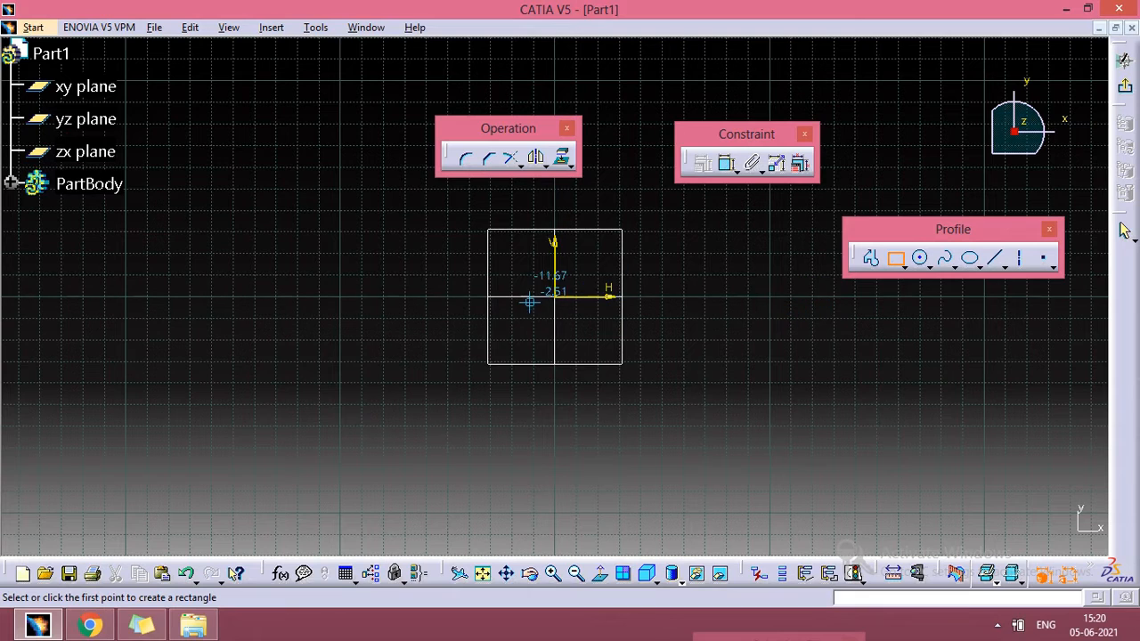
{"action": "left_click", "coordinate": [187, 318]}
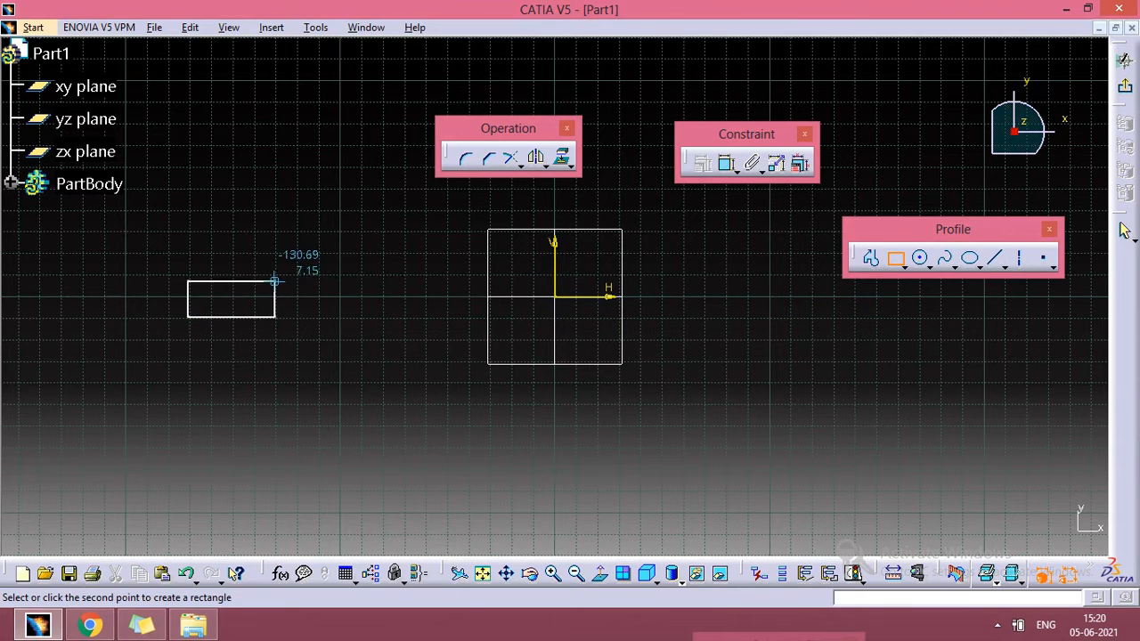
{"action": "left_click", "coordinate": [389, 210]}
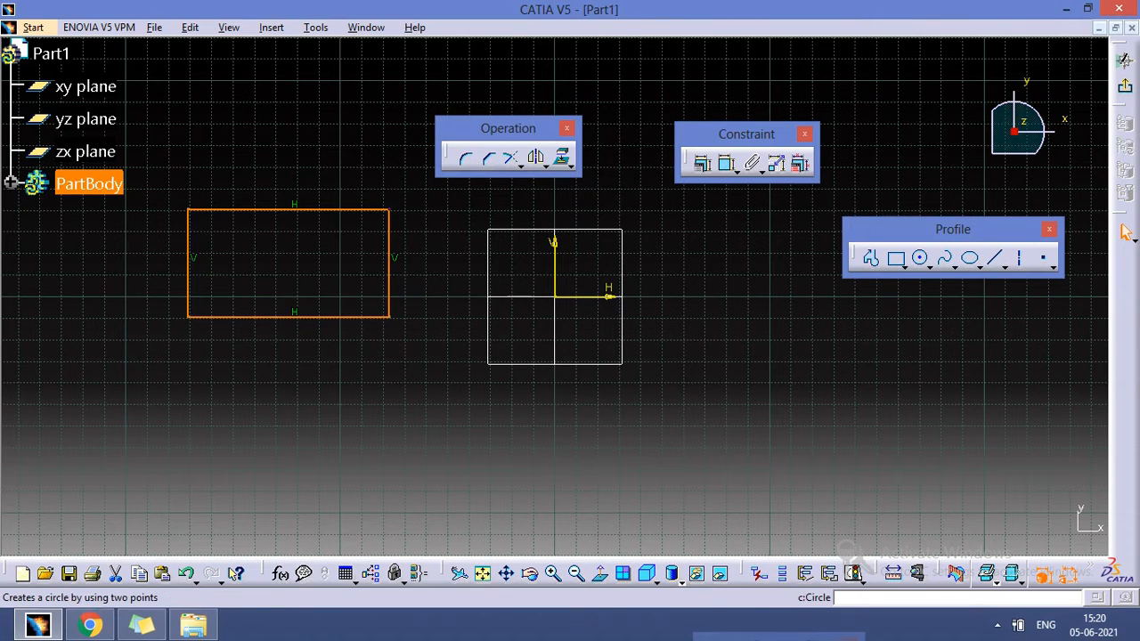
Step: Draw an upright two-point rectangle below and left of the origin, starting in line with the first rectangle's right edge
{"action": "left_click", "coordinate": [895, 257]}
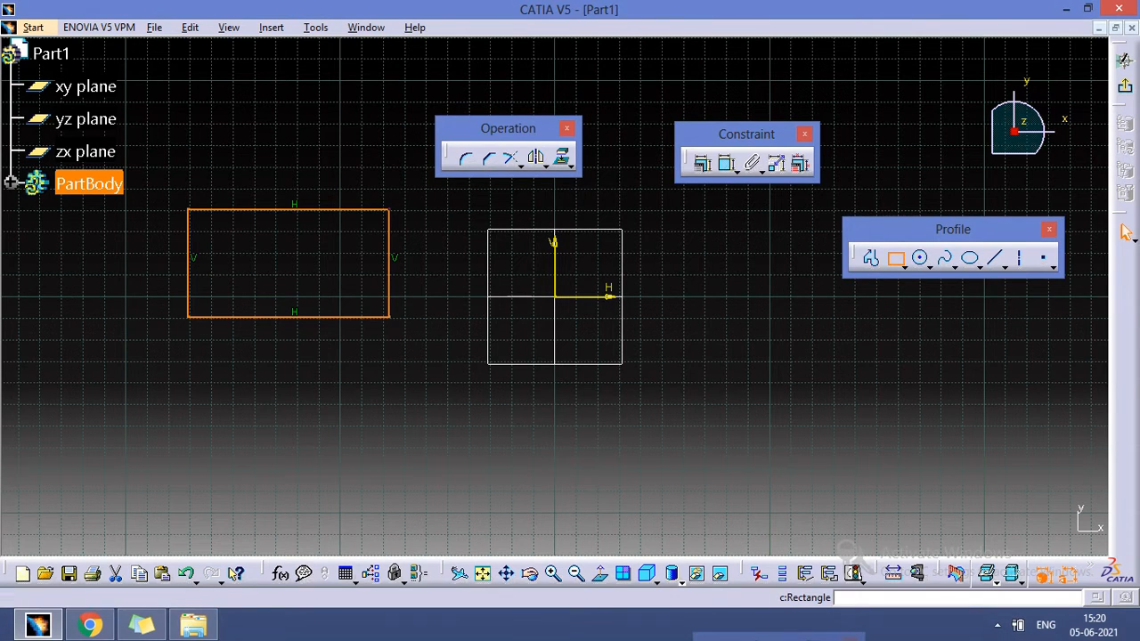
{"action": "left_click", "coordinate": [389, 355]}
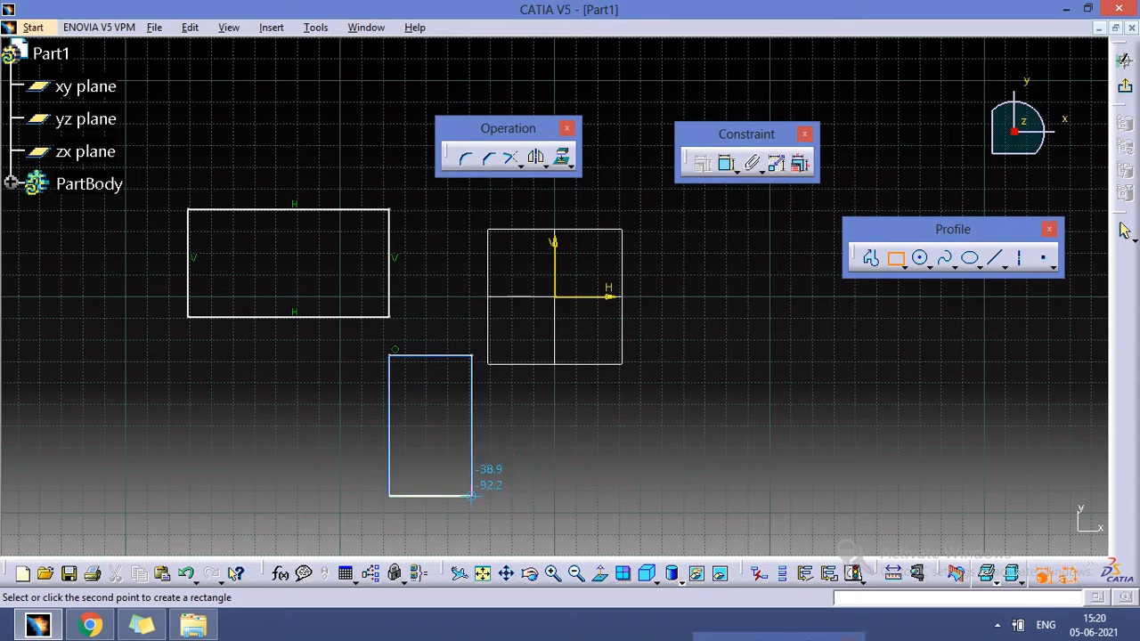
{"action": "left_click", "coordinate": [479, 506]}
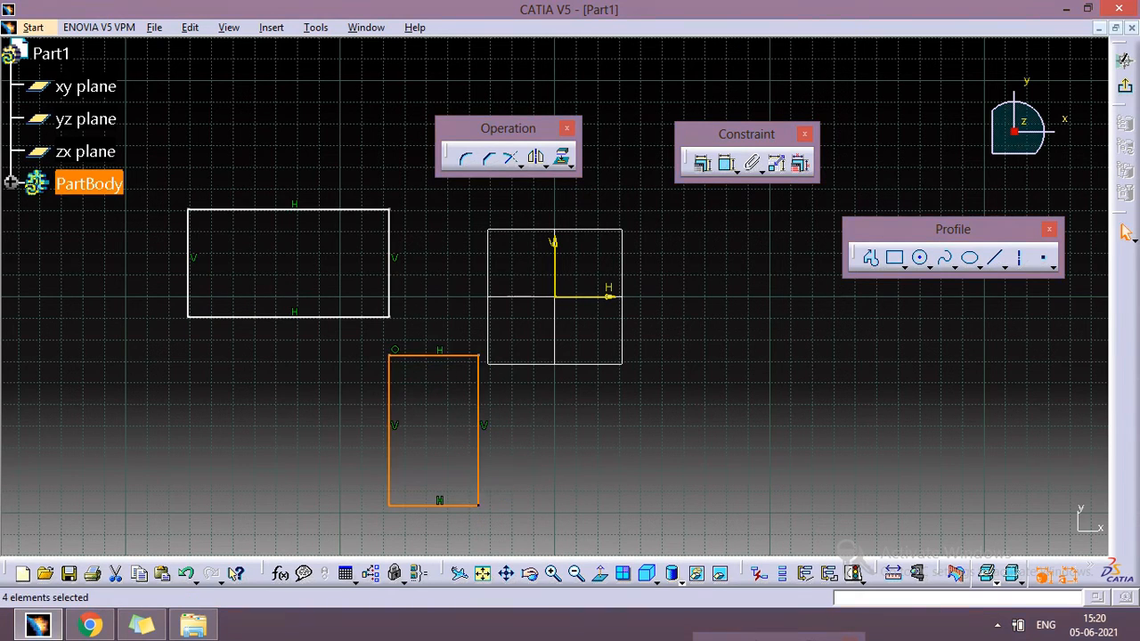
{"action": "left_click_drag", "start_coordinate": [716, 426], "coordinate": [910, 346]}
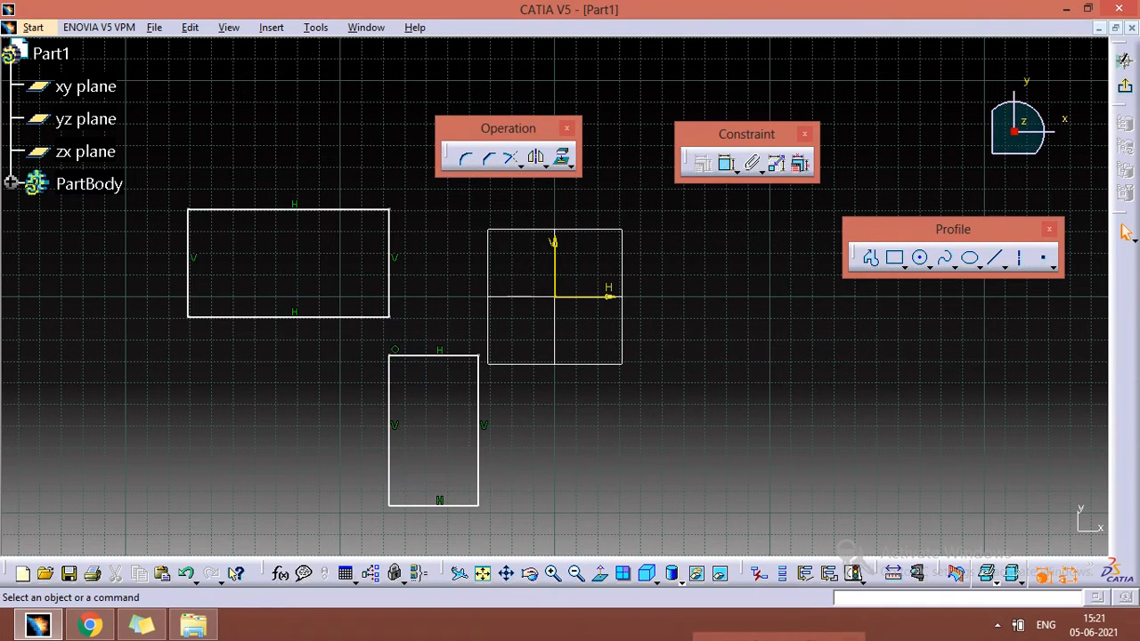
Step: Draw a wide two-point rectangle to the right of the origin, from its lower left to its upper right corner
{"action": "left_click", "coordinate": [894, 257]}
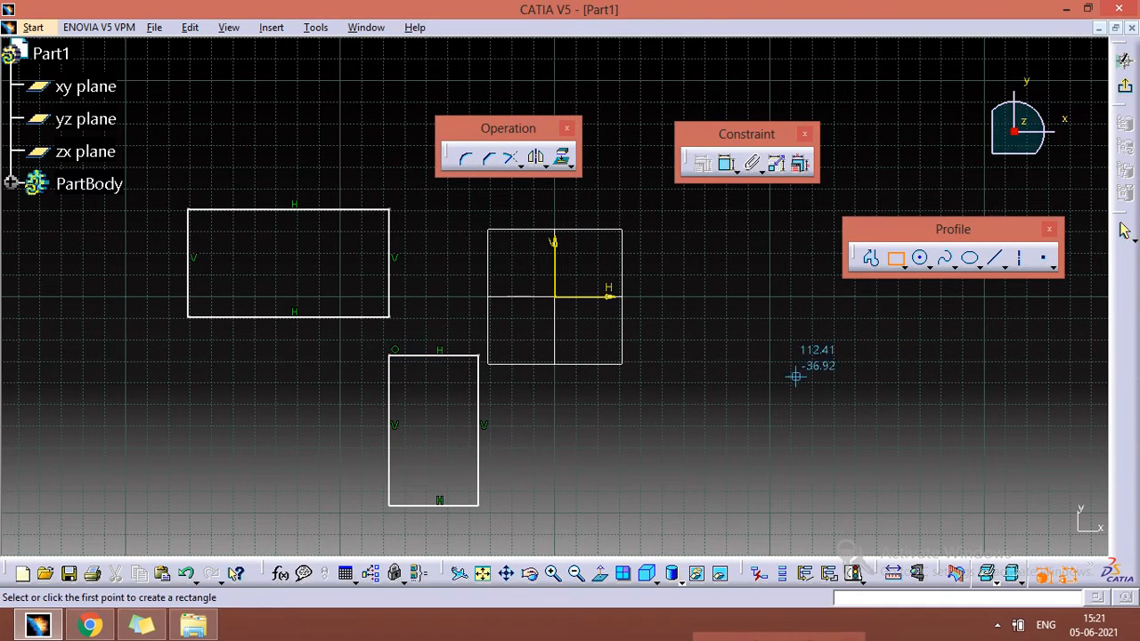
{"action": "left_click", "coordinate": [757, 422]}
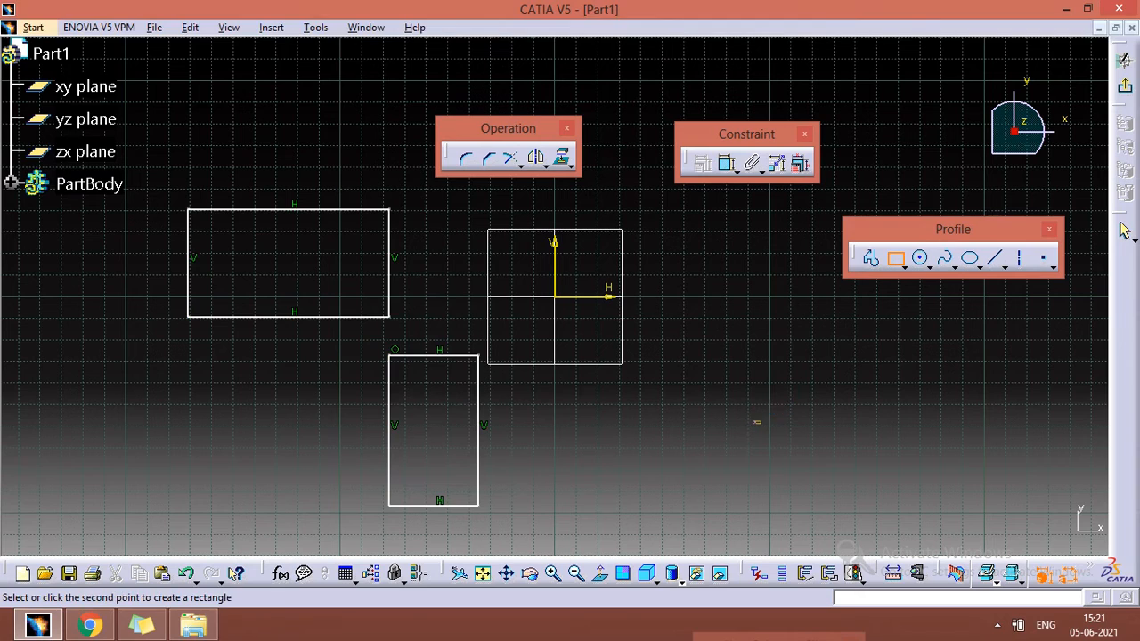
{"action": "left_click", "coordinate": [985, 331]}
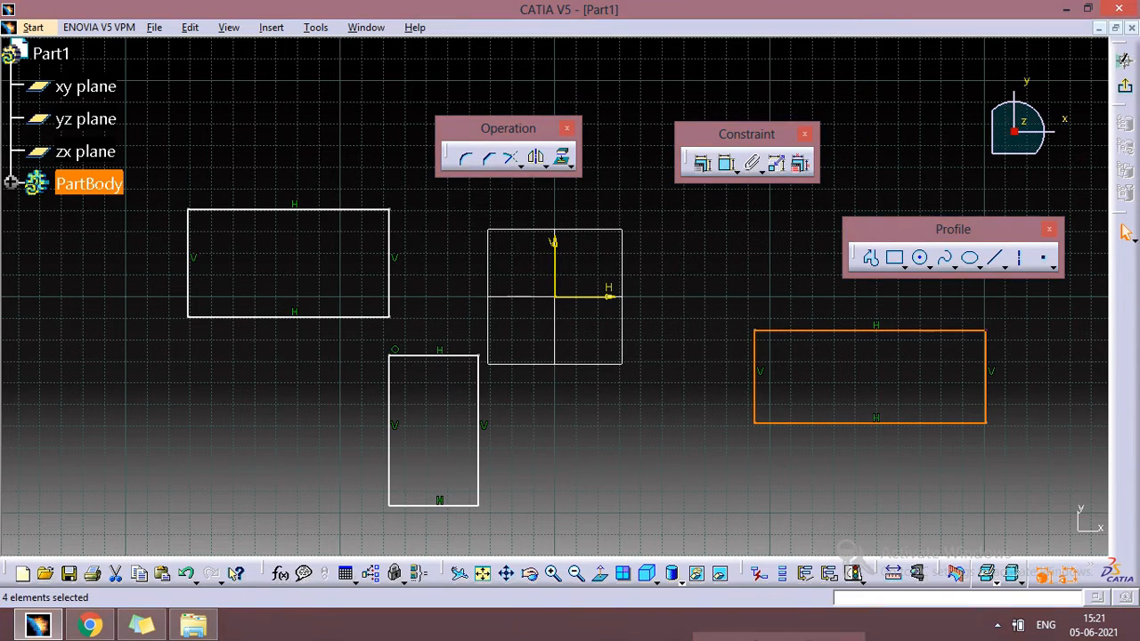
Step: Delete all three two-point rectangles from the sketch
{"action": "key", "text": "ctrl+a"}
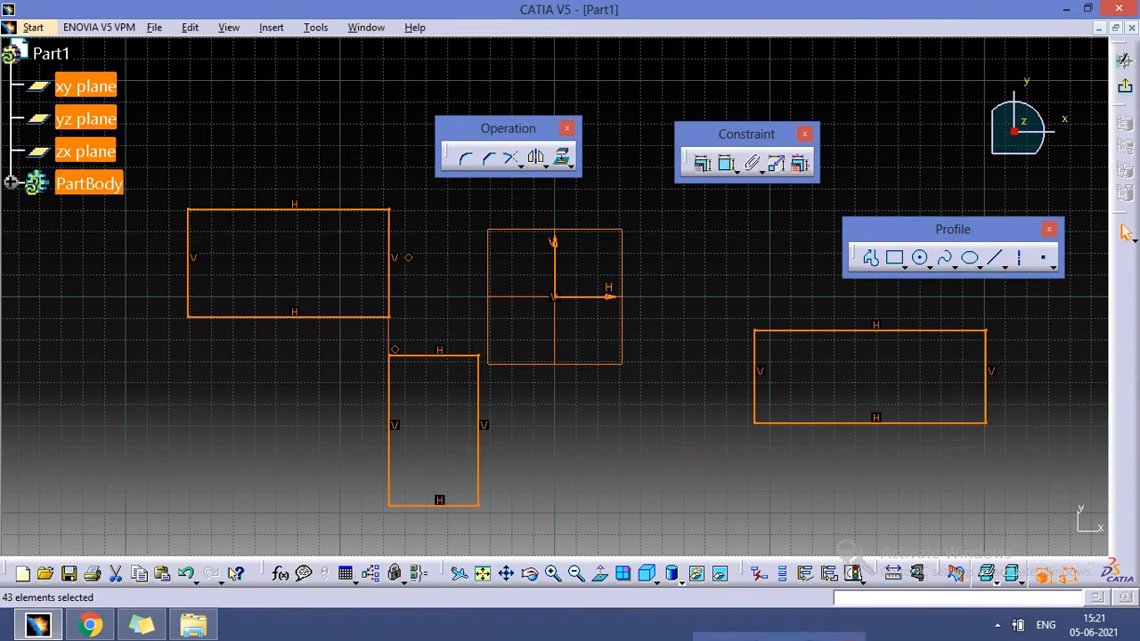
{"action": "key", "text": "Delete"}
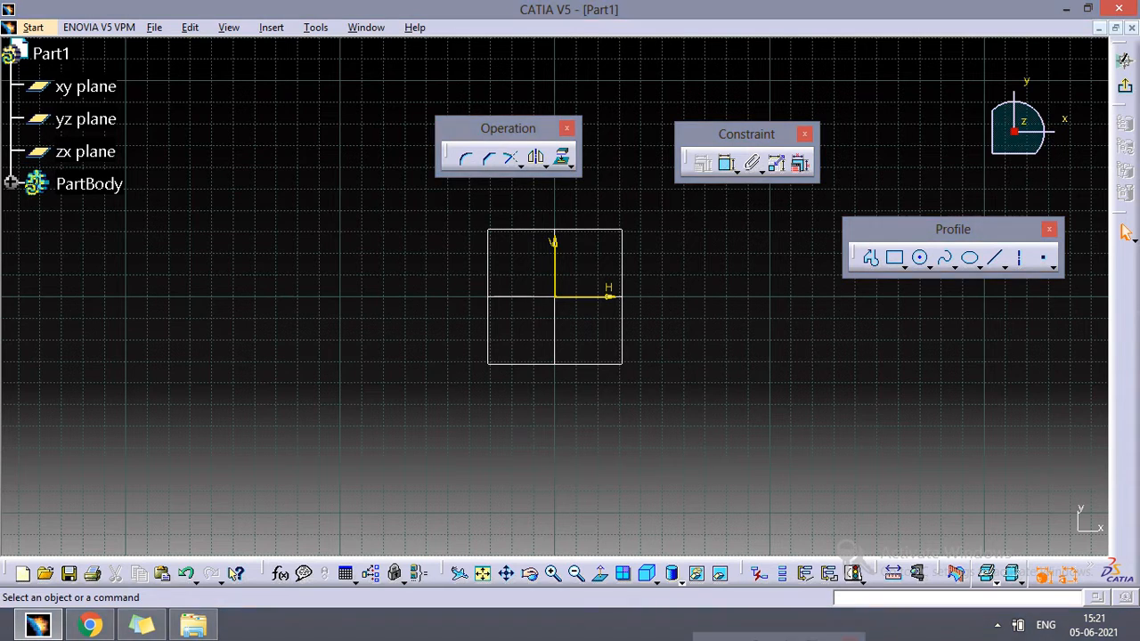
Step: Draw an oriented rectangle left of the origin with a horizontal first side and its upper right corner at about (-94, 24)
{"action": "left_click", "coordinate": [905, 267]}
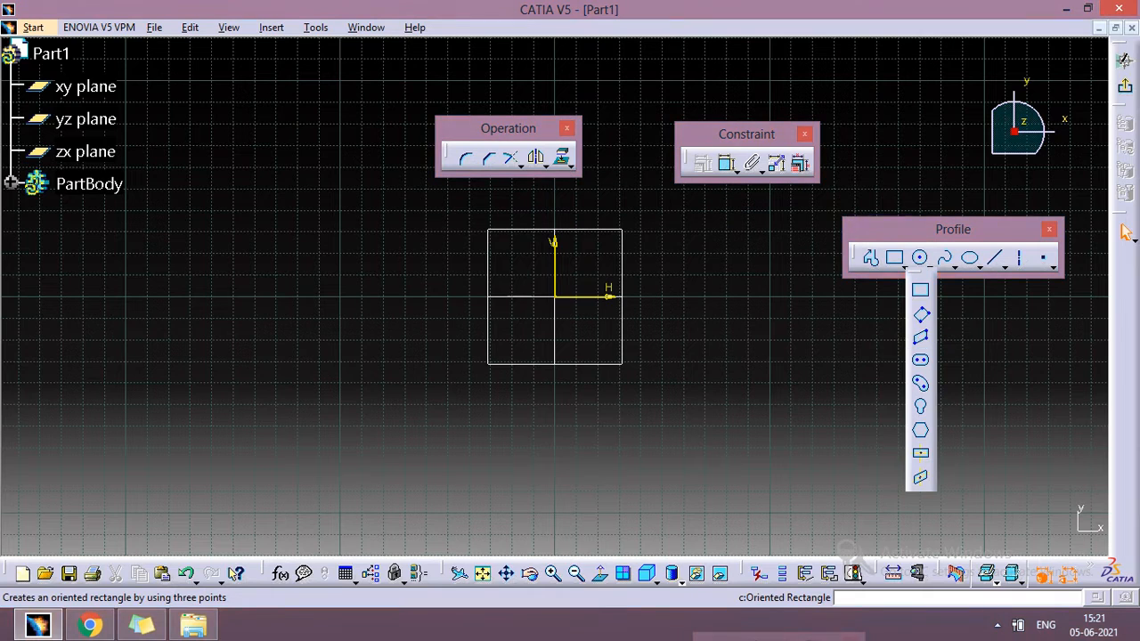
{"action": "left_click", "coordinate": [921, 315]}
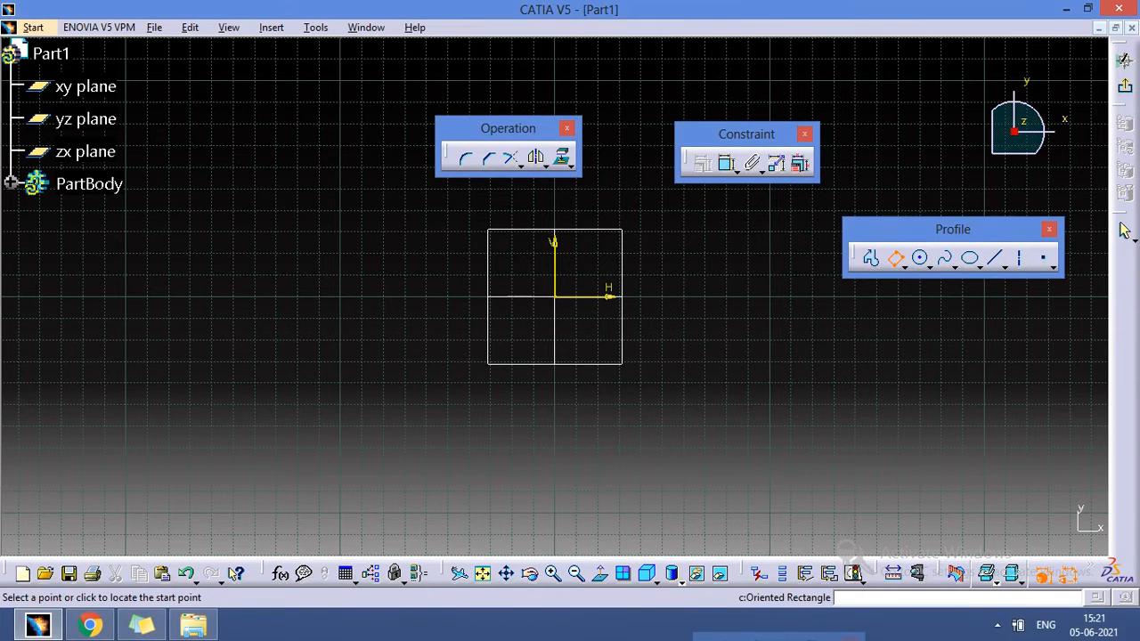
{"action": "left_click", "coordinate": [159, 343]}
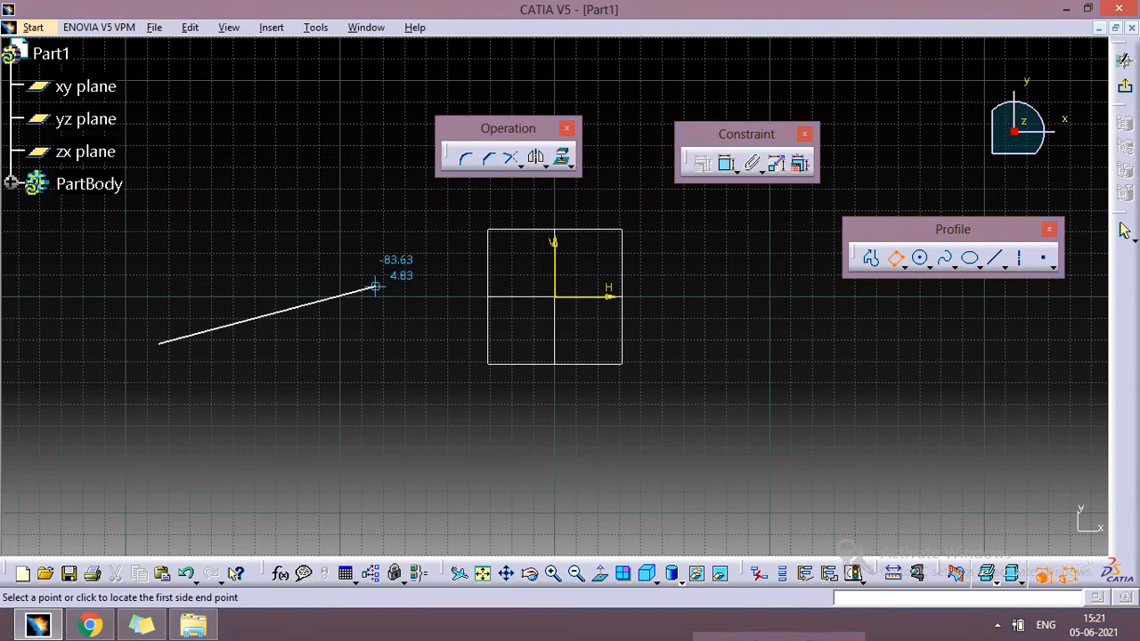
{"action": "left_click", "coordinate": [354, 344]}
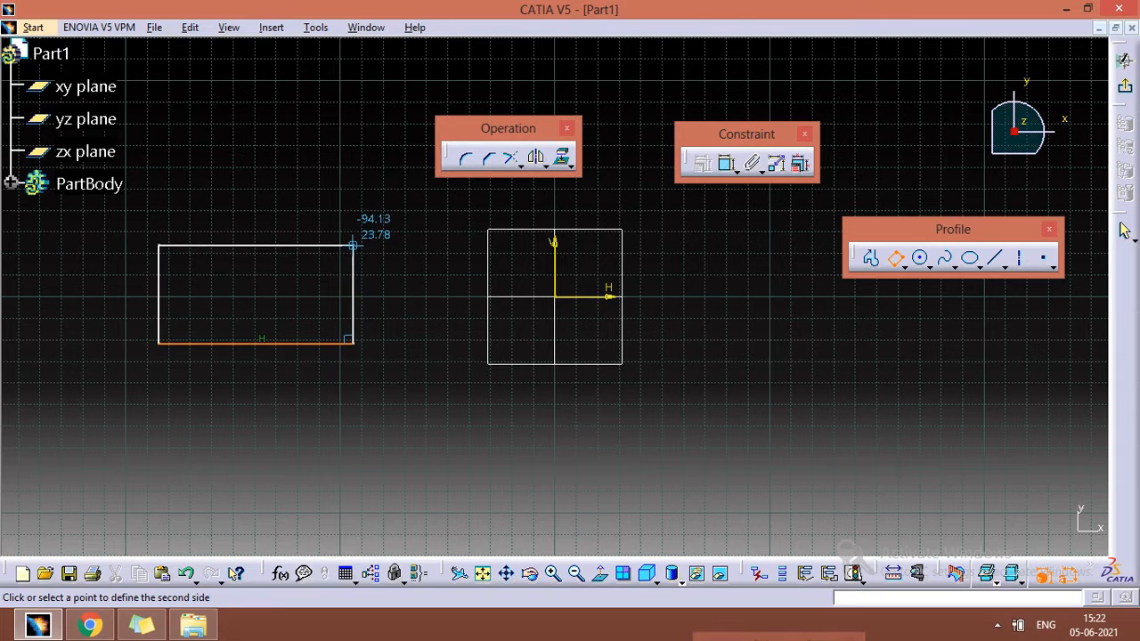
{"action": "left_click", "coordinate": [353, 245]}
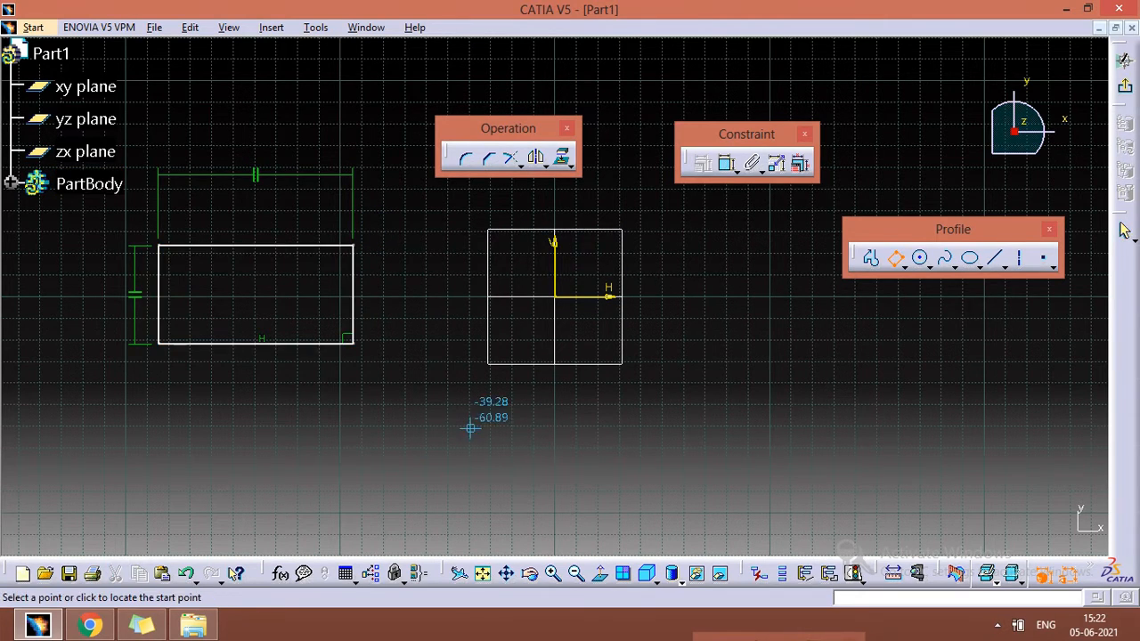
Step: Draw a long oriented rectangle below the origin, with its first side sloping slightly upward to the right
{"action": "left_click", "coordinate": [395, 497]}
{"action": "left_click", "coordinate": [644, 444]}
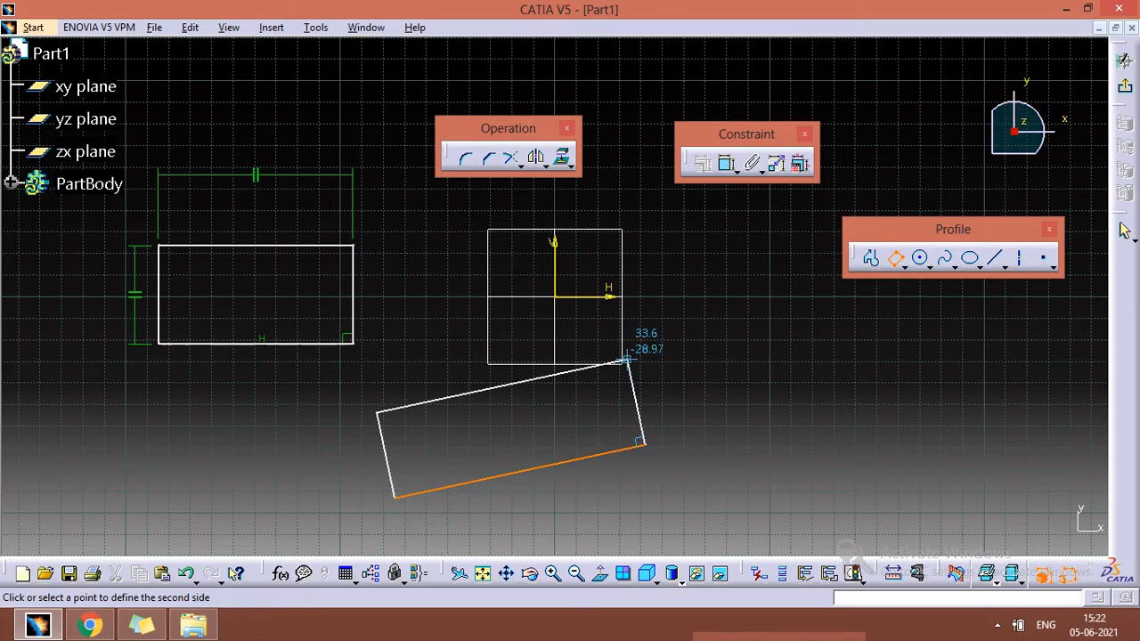
{"action": "left_click", "coordinate": [632, 385]}
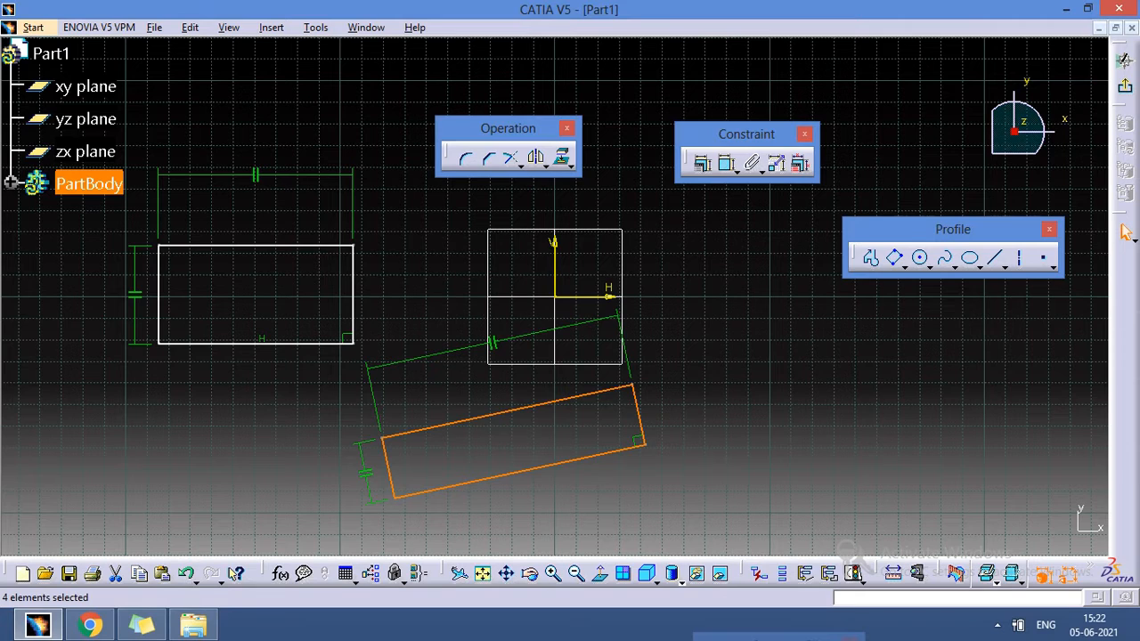
Step: Draw an oriented rectangle right of the origin, with its first side sloping up to the left and its top corner at about (140, 35)
{"action": "left_click", "coordinate": [903, 264]}
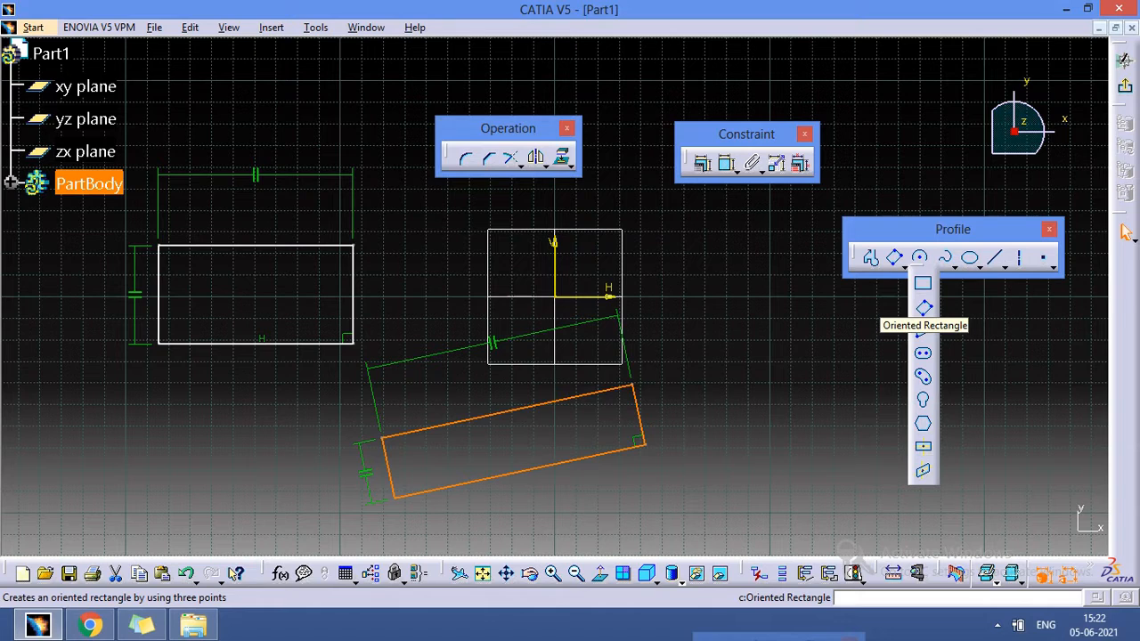
{"action": "left_click", "coordinate": [923, 307]}
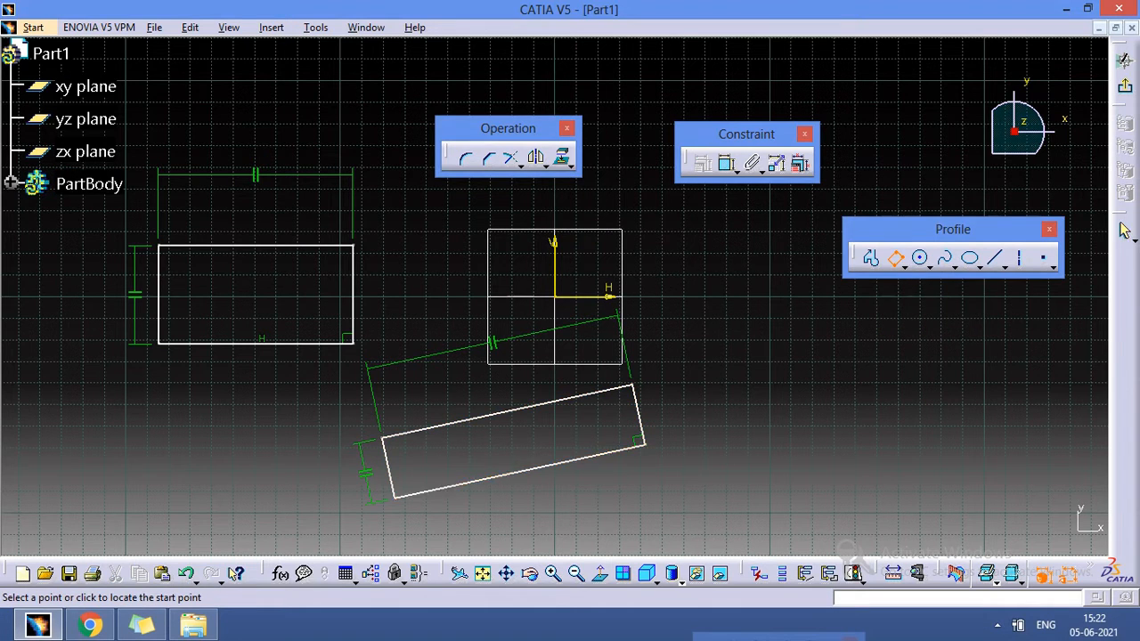
{"action": "left_click", "coordinate": [967, 427]}
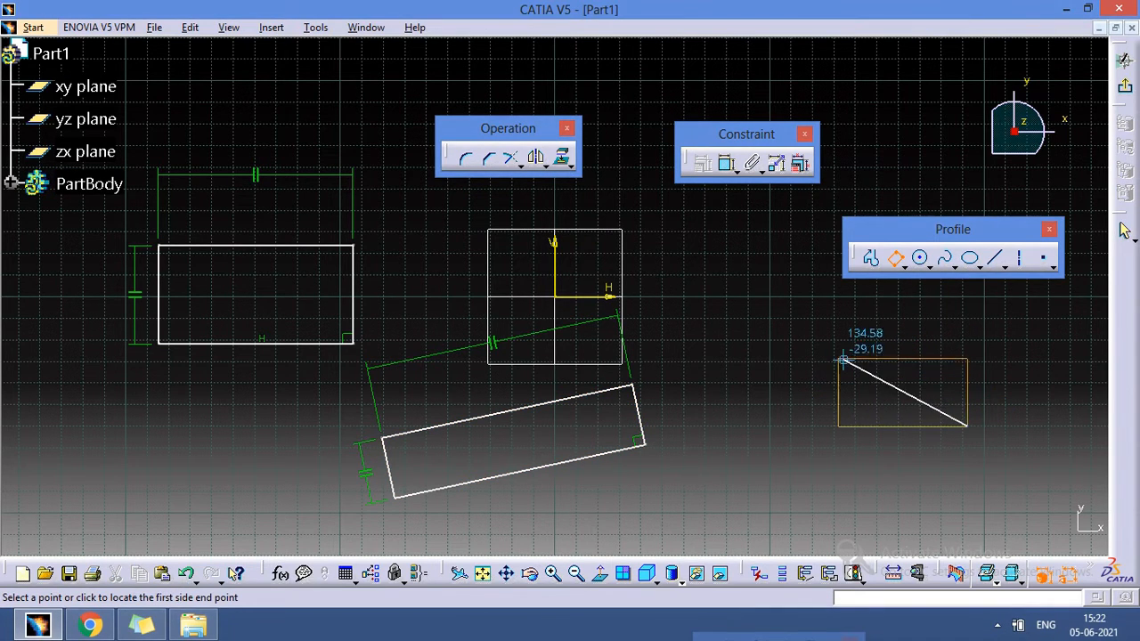
{"action": "left_click", "coordinate": [801, 296]}
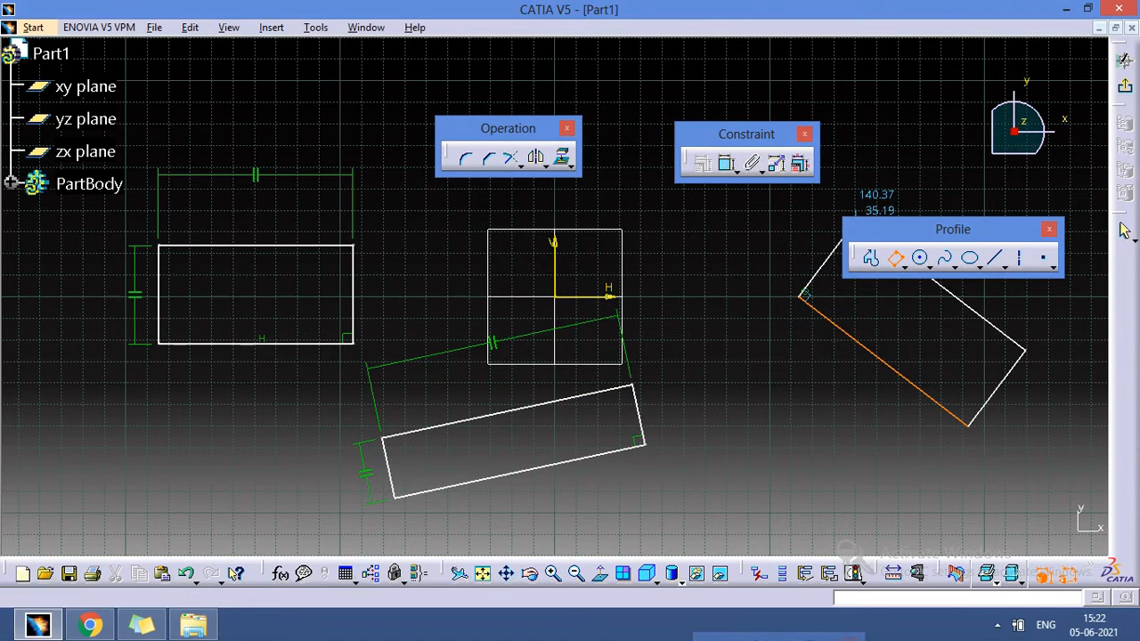
{"action": "left_click", "coordinate": [856, 215]}
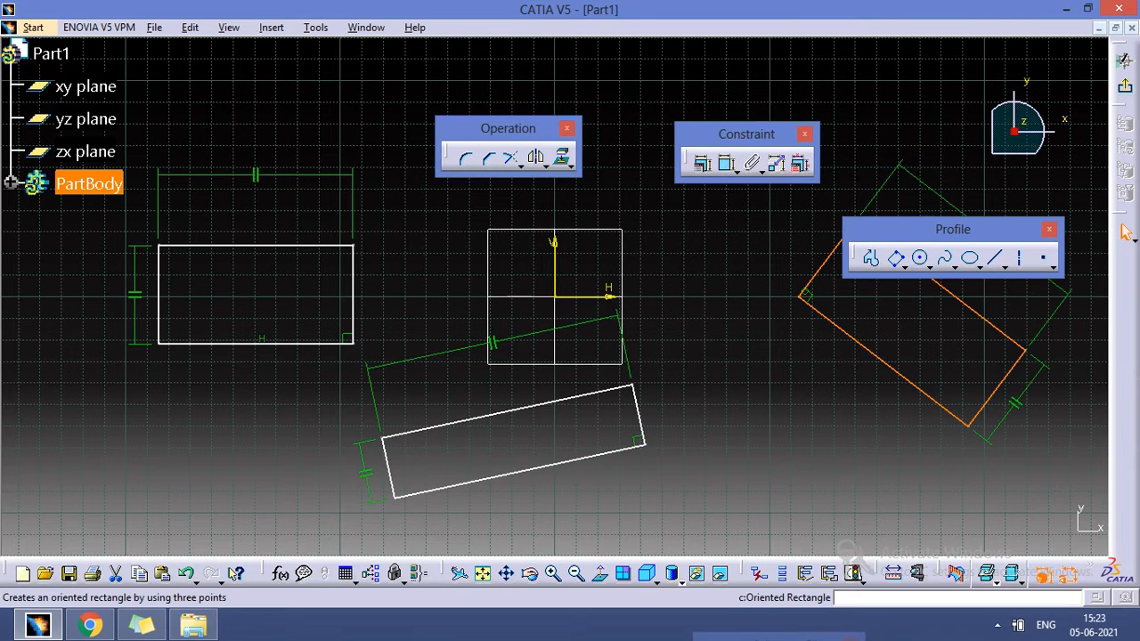
Step: Draw a small oriented rectangle with a horizontal first side above the rectangle left of the origin
{"action": "left_click", "coordinate": [895, 258]}
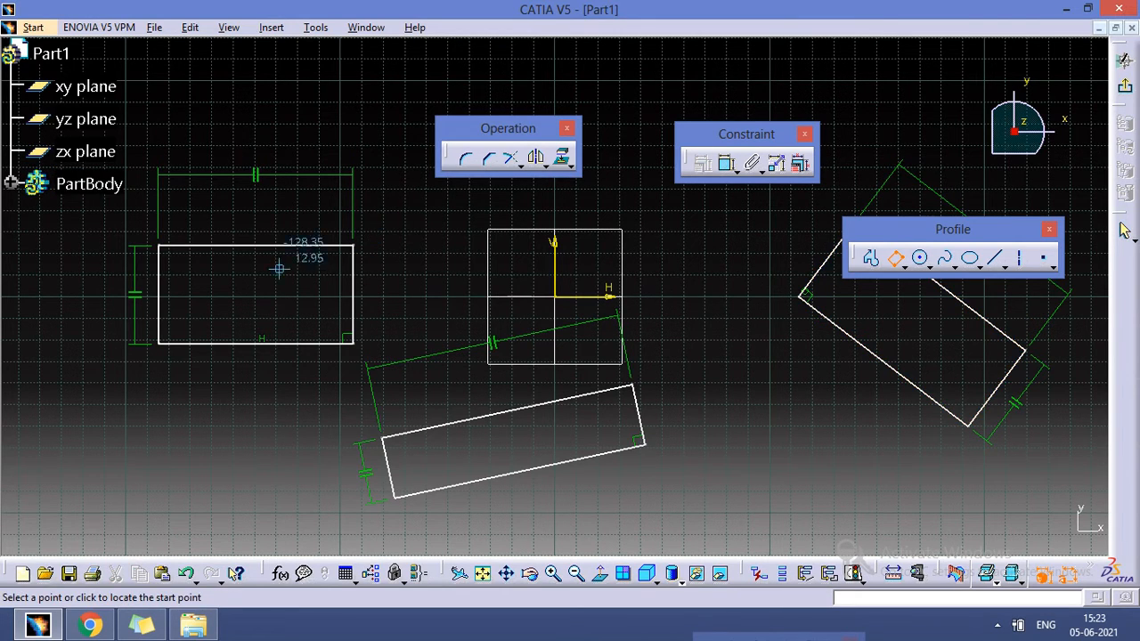
{"action": "left_click", "coordinate": [306, 132]}
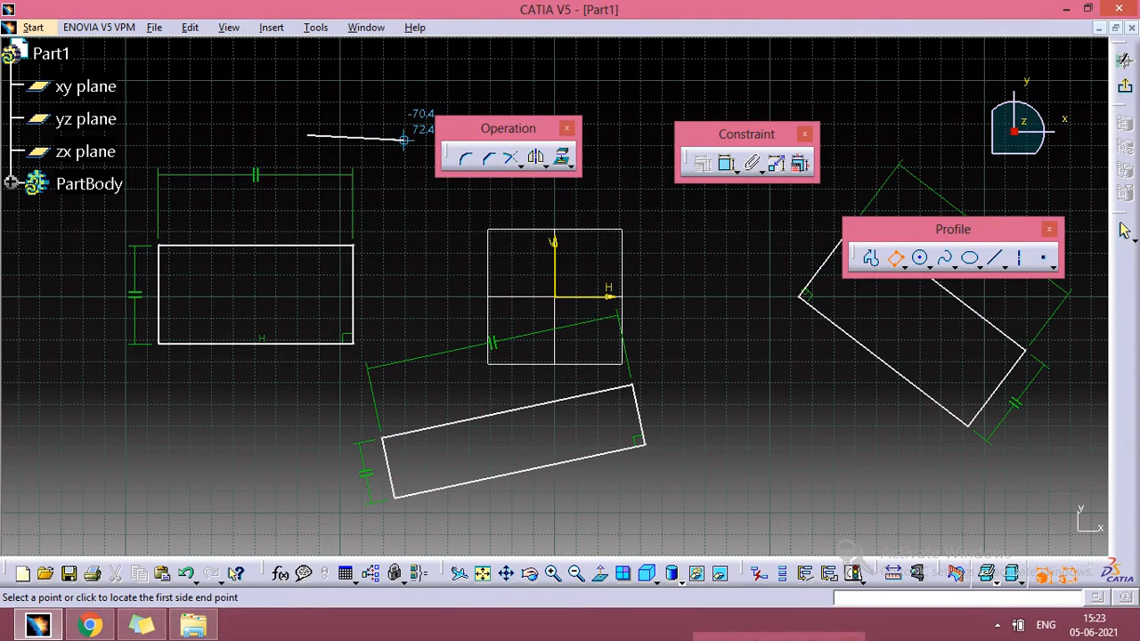
{"action": "left_click", "coordinate": [407, 135]}
{"action": "left_click", "coordinate": [406, 81]}
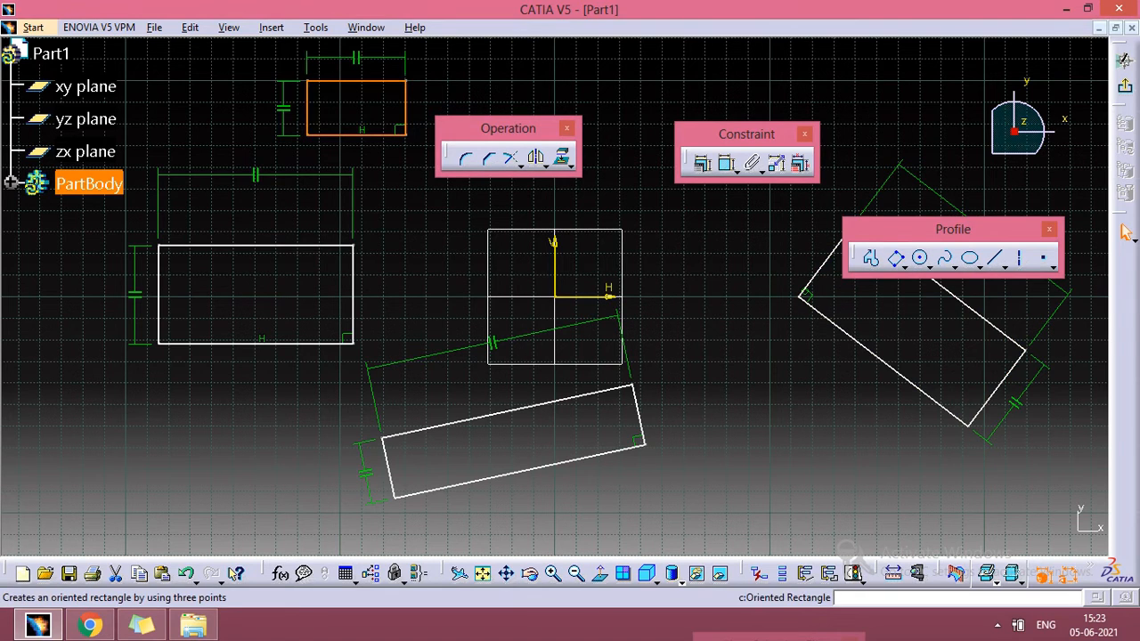
Step: Delete all four oriented rectangles from the sketch
{"action": "left_click", "coordinate": [901, 264]}
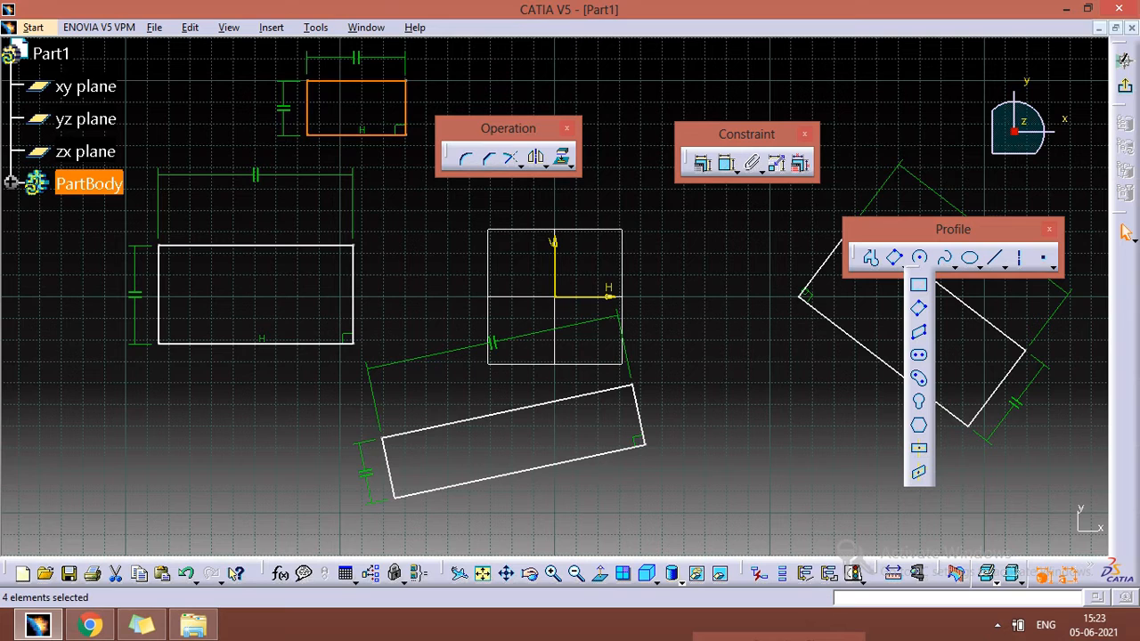
{"action": "key", "text": "Escape"}
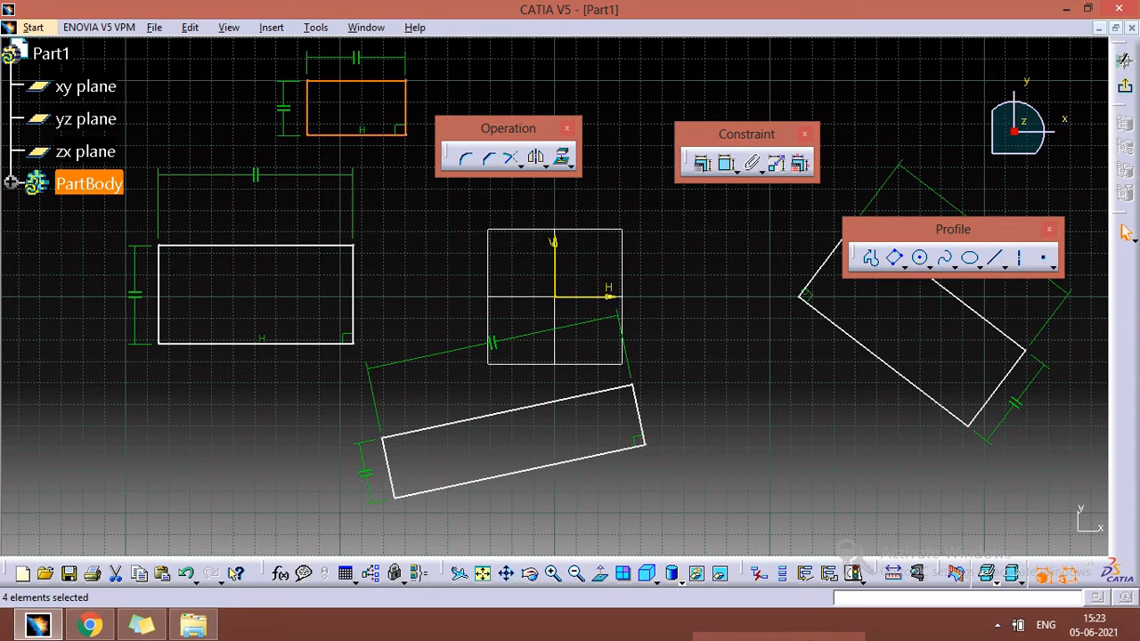
{"action": "mouse_move", "coordinate": [75, 50]}
{"action": "left_mouse_down"}
{"action": "mouse_move", "coordinate": [515, 363]}
{"action": "mouse_move", "coordinate": [1063, 510]}
{"action": "left_mouse_up"}
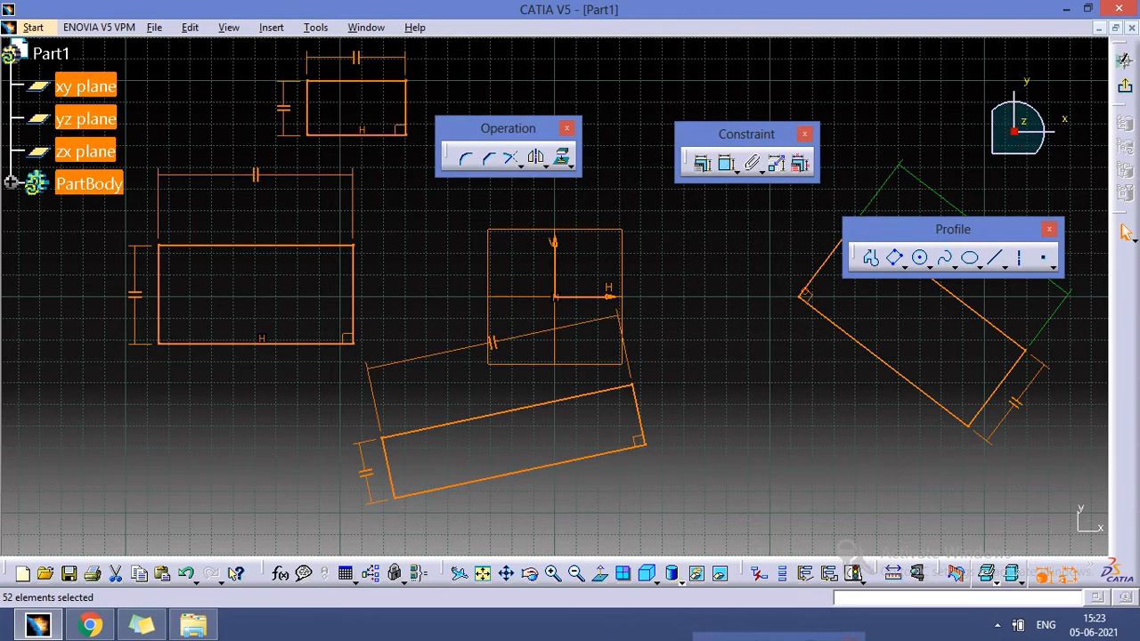
{"action": "key", "text": "Delete"}
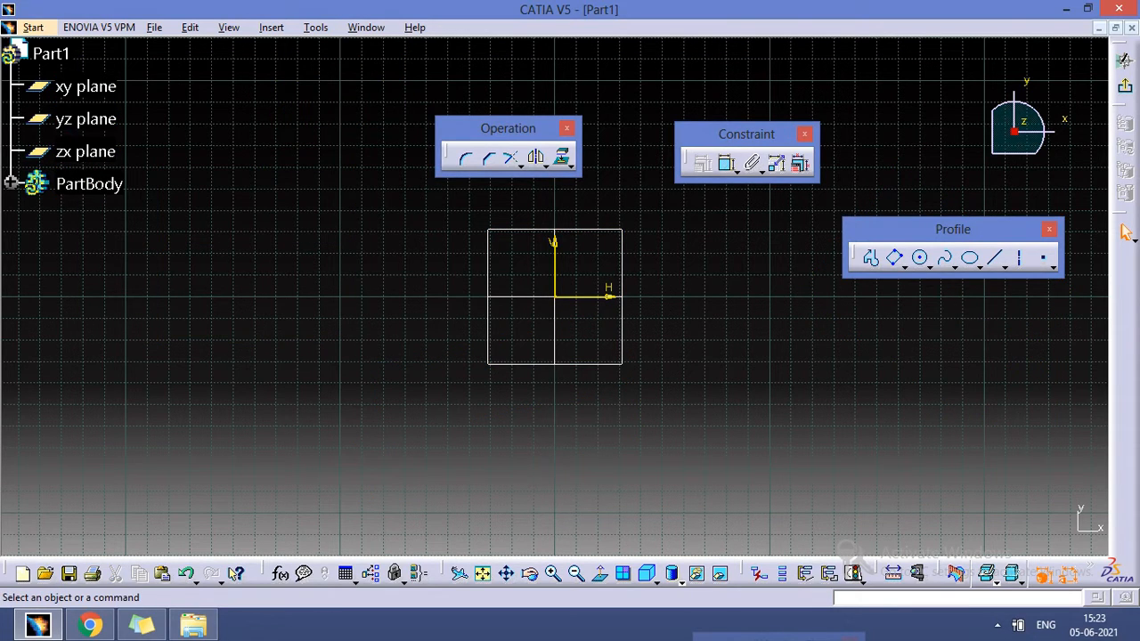
Step: Draw a parallelogram below and left of the origin with horizontal and vertical sides and its upper right corner at about (-94, -18)
{"action": "left_click", "coordinate": [904, 266]}
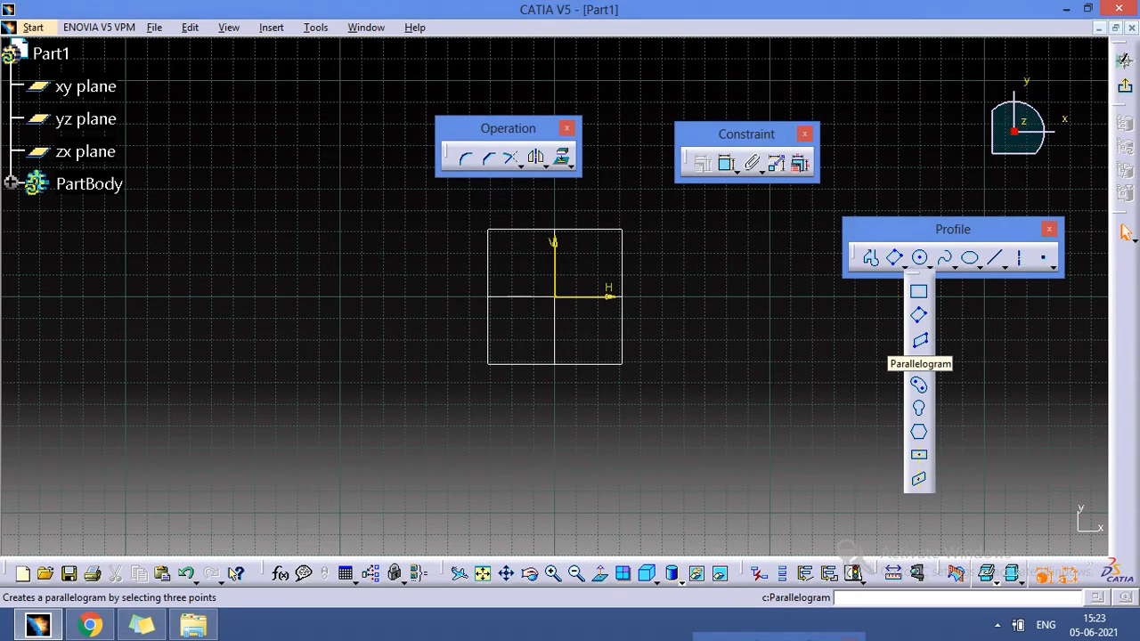
{"action": "left_click", "coordinate": [918, 339]}
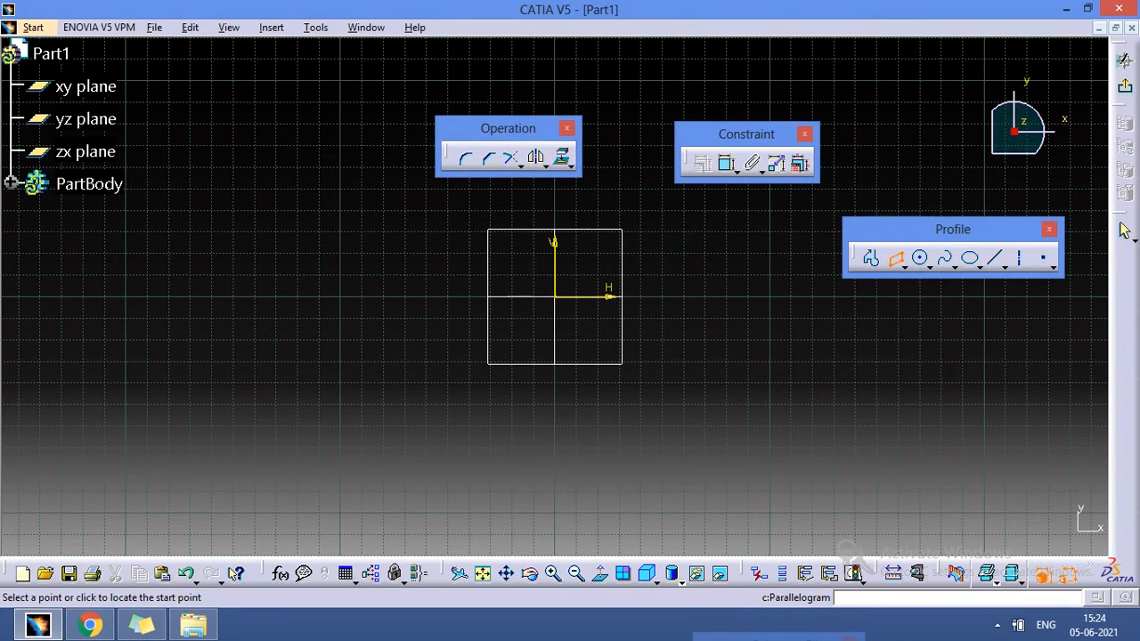
{"action": "left_click", "coordinate": [108, 447]}
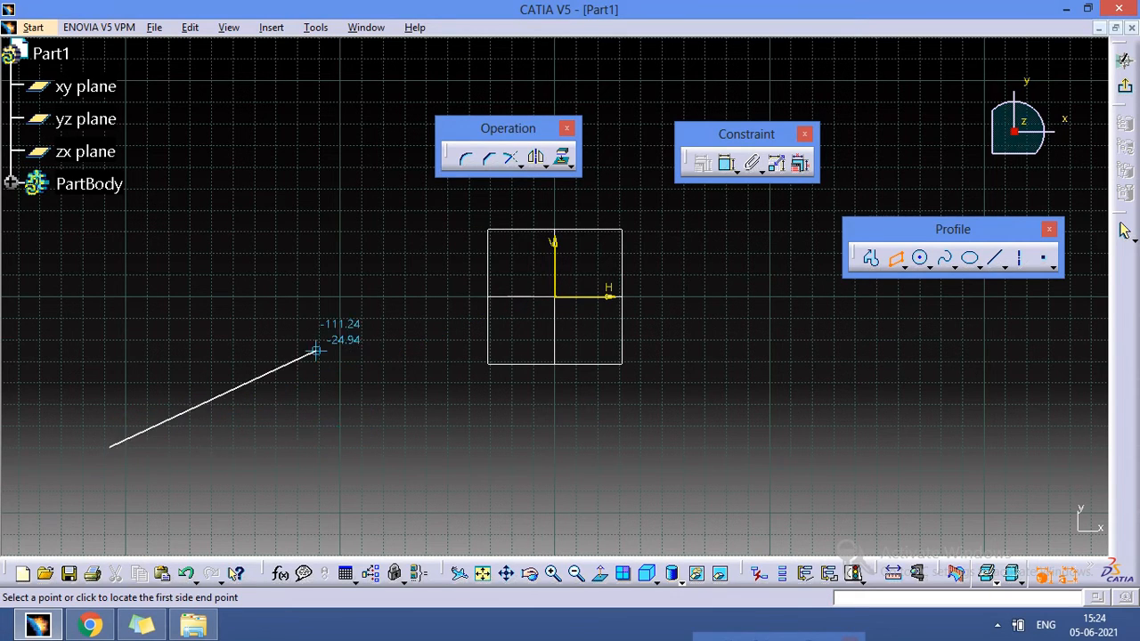
{"action": "left_click", "coordinate": [355, 446]}
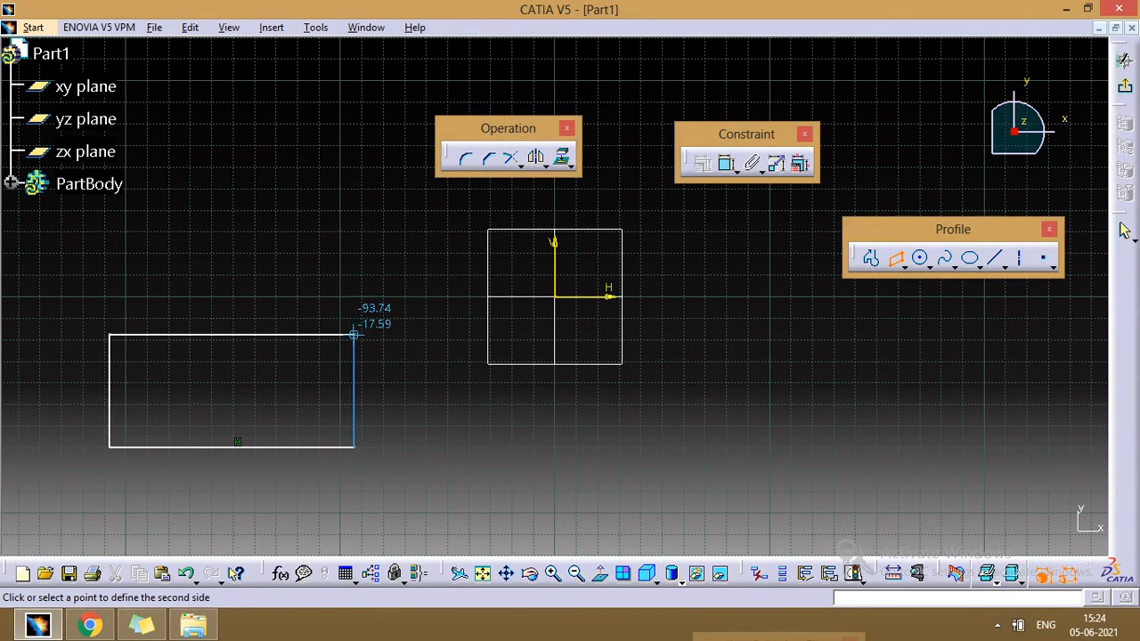
{"action": "left_click", "coordinate": [354, 335]}
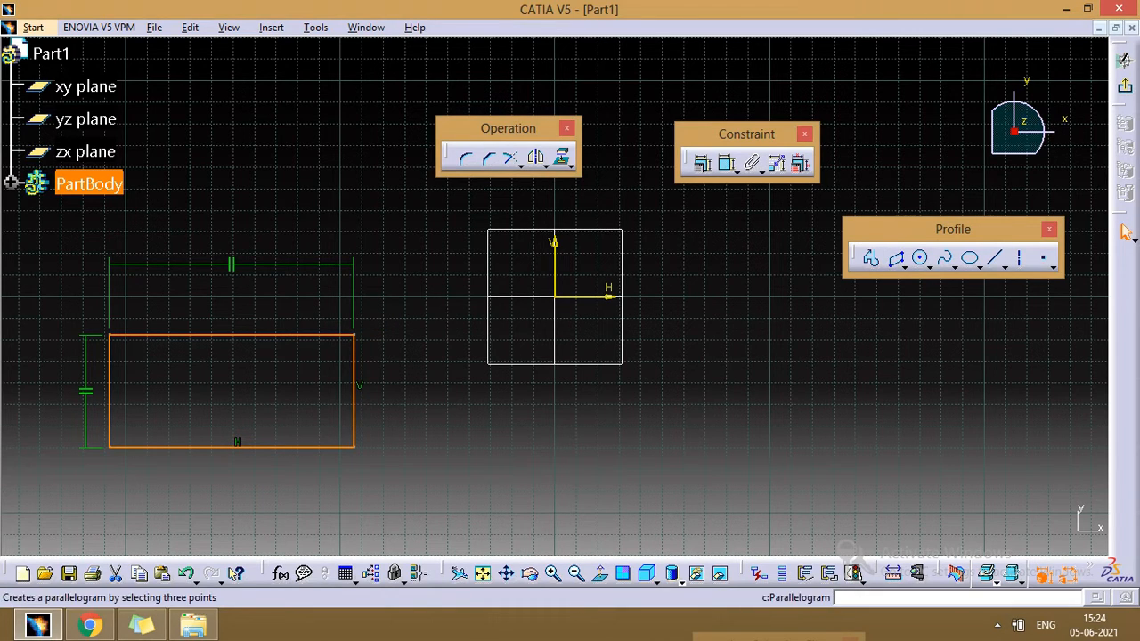
Step: Draw a slanted parallelogram below the origin, starting at about (0, -81), with its first side sloping slightly down to the right and its second side leaning up-left
{"action": "left_click", "coordinate": [896, 258]}
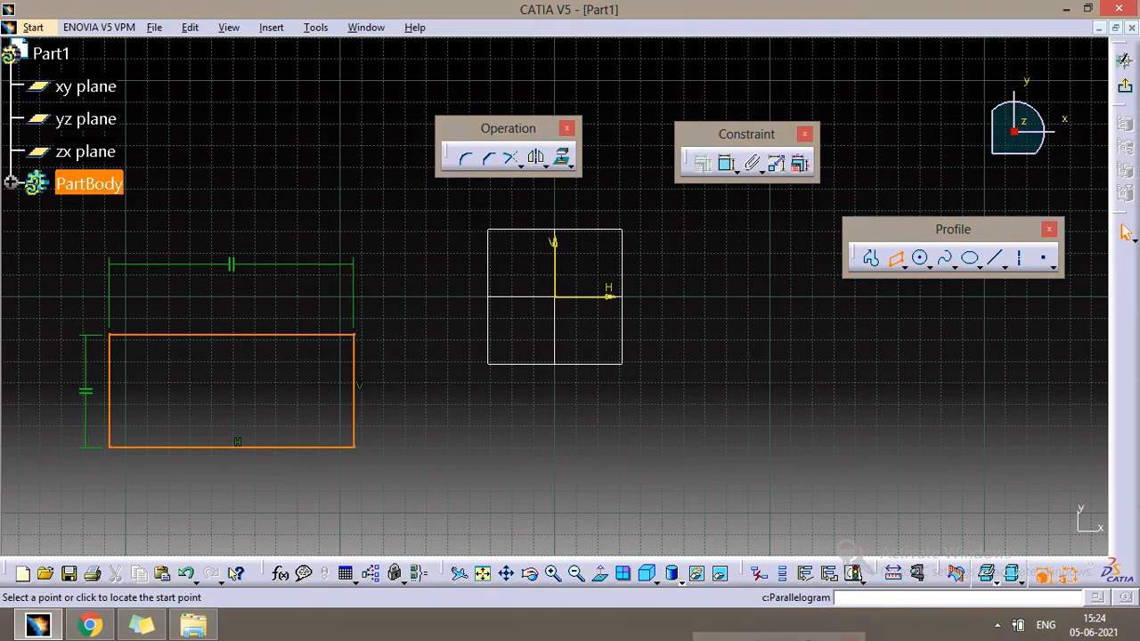
{"action": "left_click", "coordinate": [554, 472]}
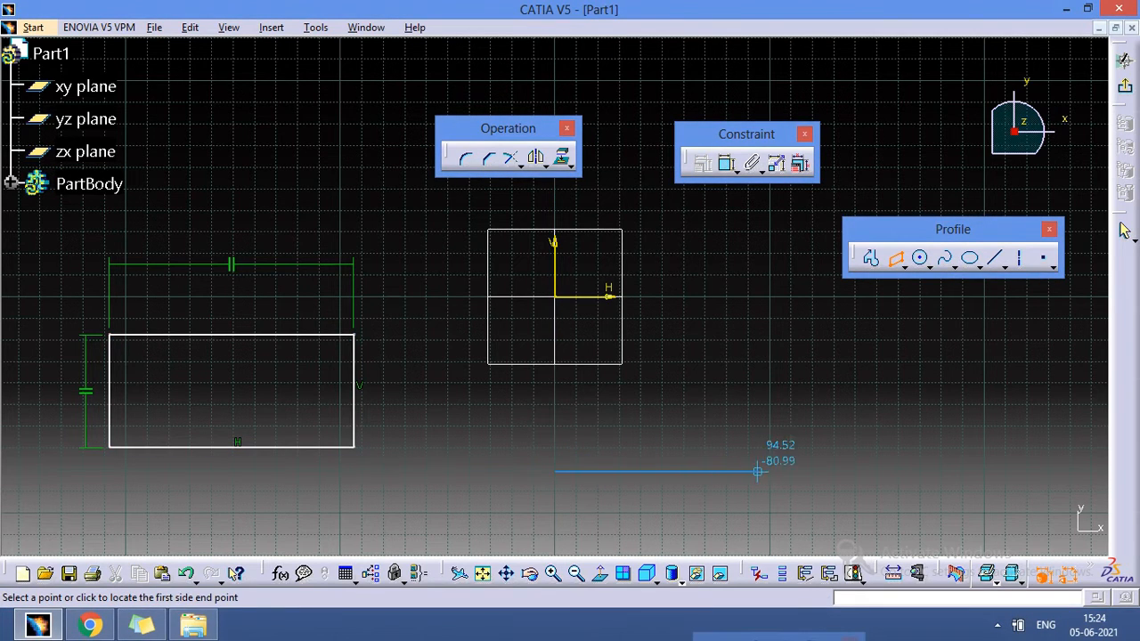
{"action": "left_click", "coordinate": [788, 492]}
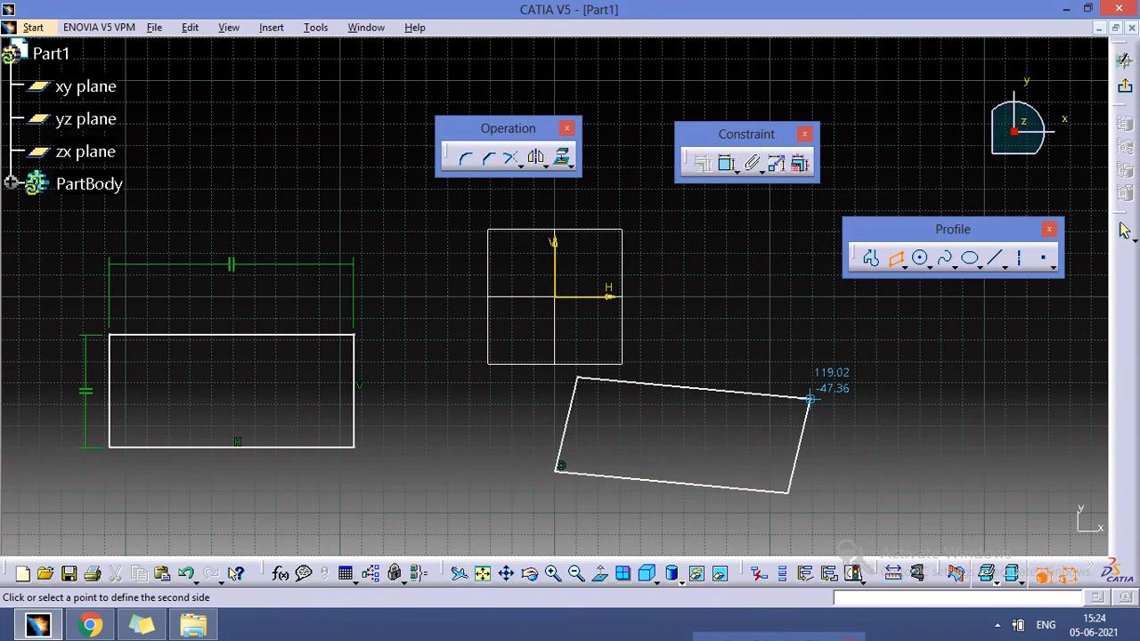
{"action": "left_click", "coordinate": [705, 414]}
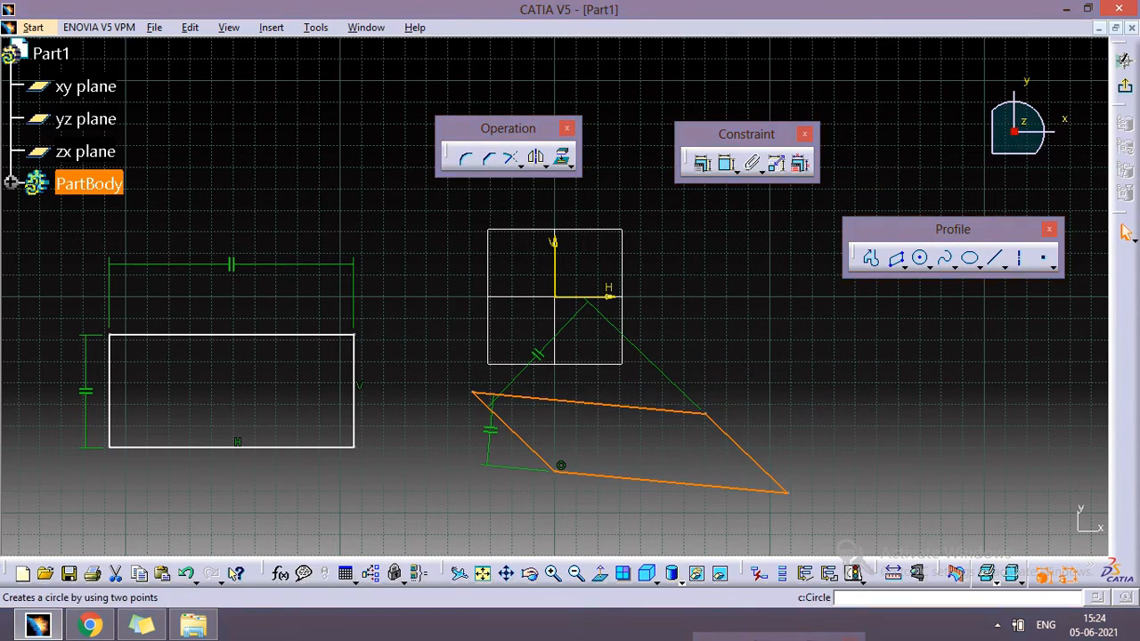
Step: Draw a diamond-shaped parallelogram at the far right of the sketch, with its first side sloping down to the right from the upper corner
{"action": "left_click", "coordinate": [896, 259]}
{"action": "left_click", "coordinate": [883, 371]}
{"action": "left_click", "coordinate": [1024, 406]}
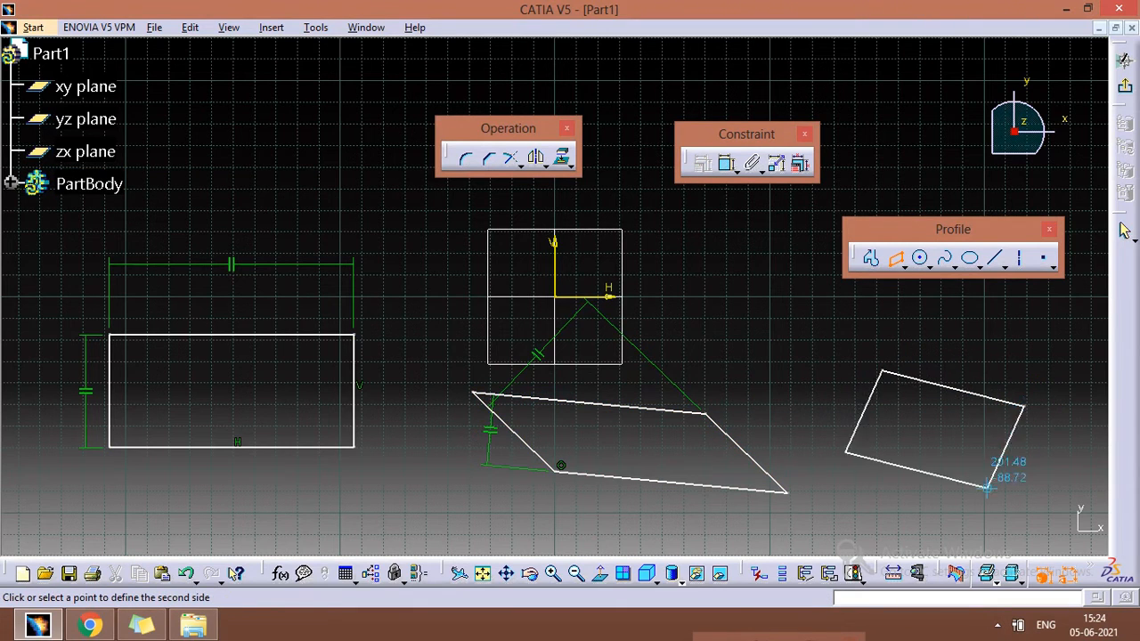
{"action": "left_click", "coordinate": [888, 436]}
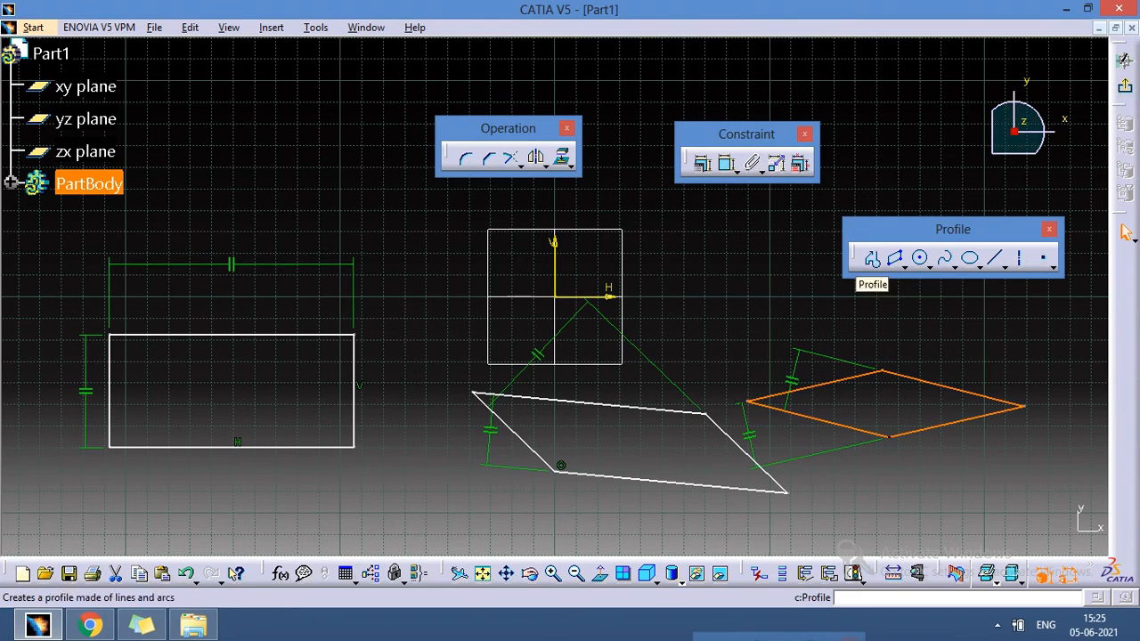
{"action": "left_click", "coordinate": [905, 265]}
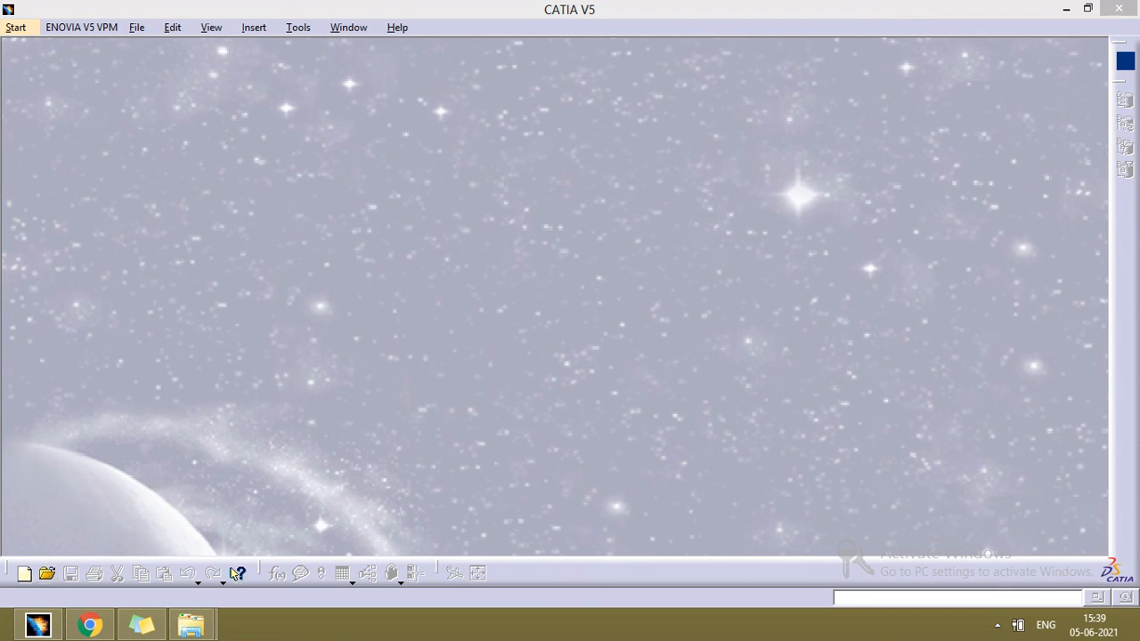
{"action": "left_click", "coordinate": [998, 625]}
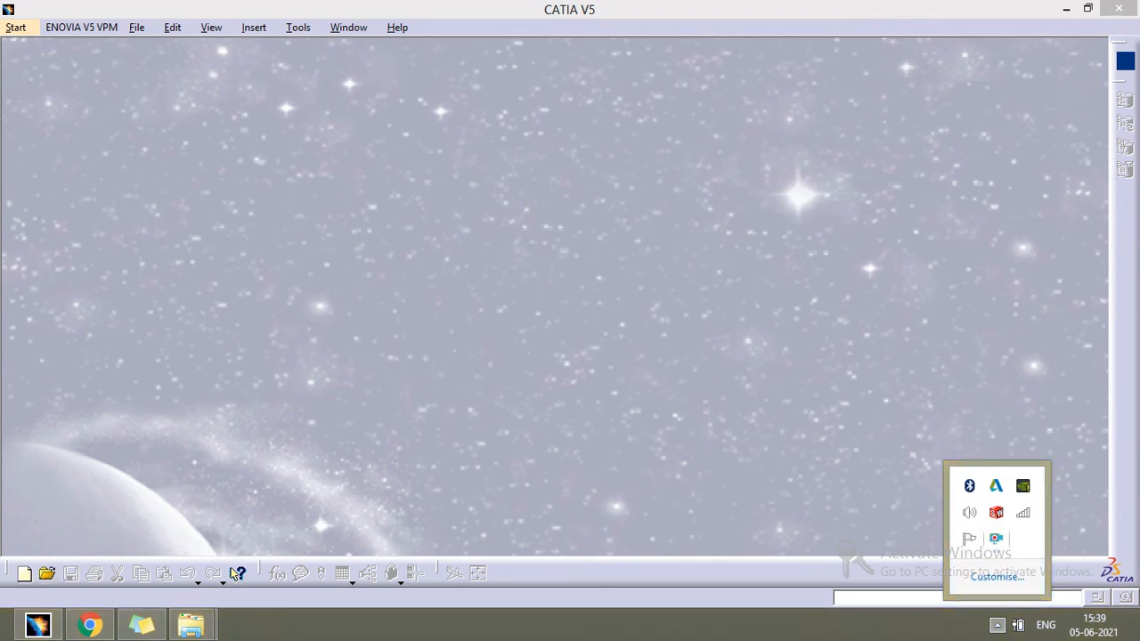